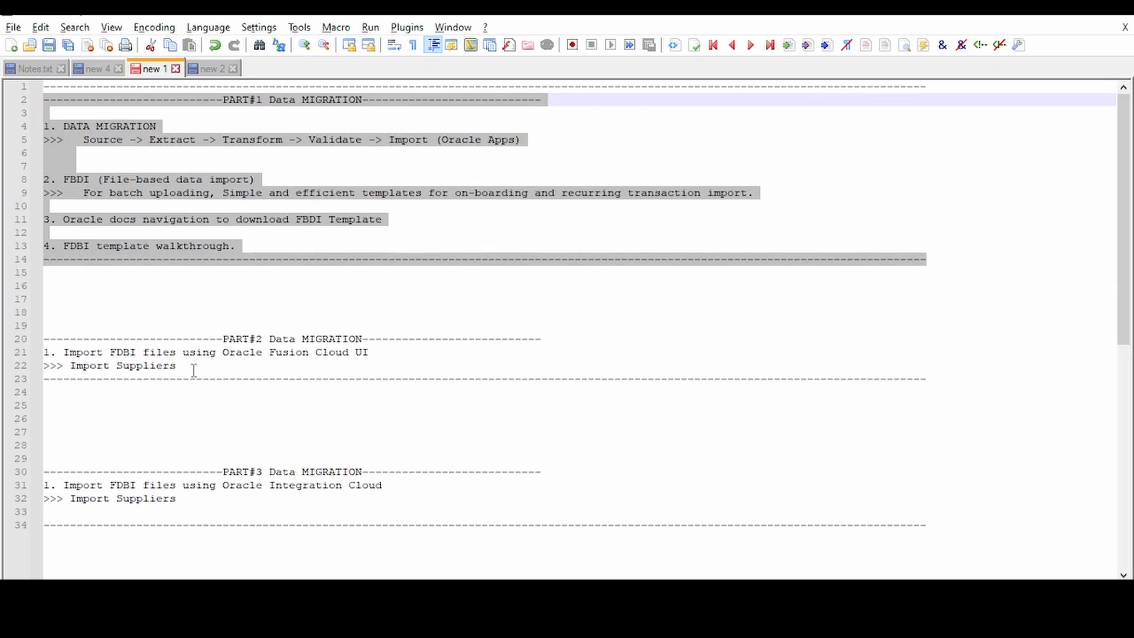
Review the Import Suppliers note, and check the batch ID, import action and supplier name in row 5 of the POZ_SUPPLIERS_INT sheet
left_click_drag(193, 368, 71, 367)
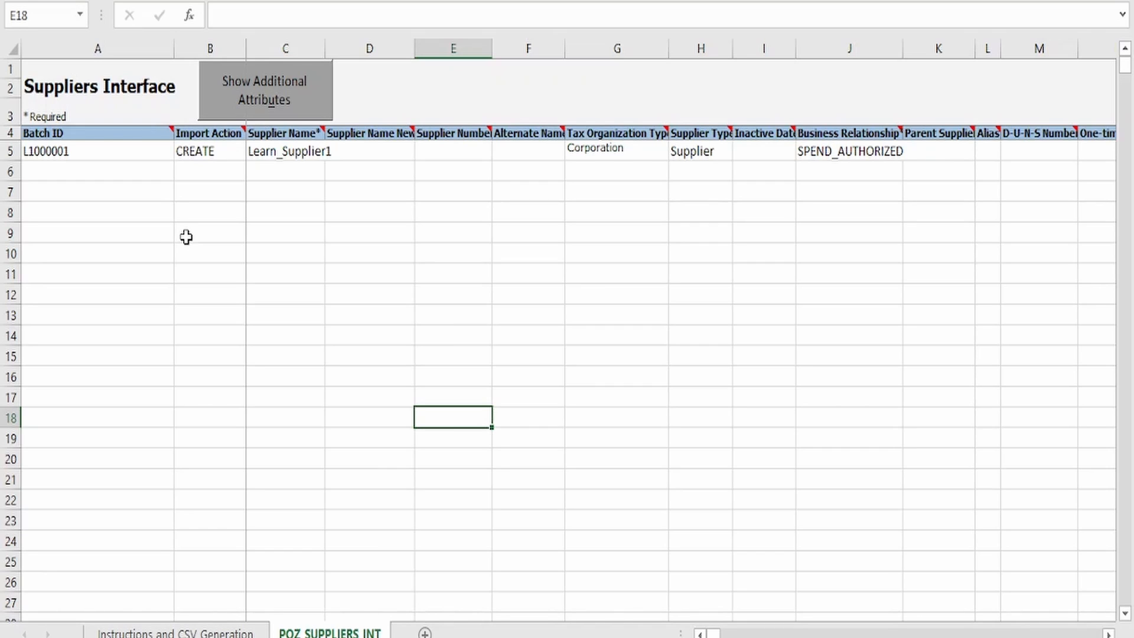
left_click(78, 160)
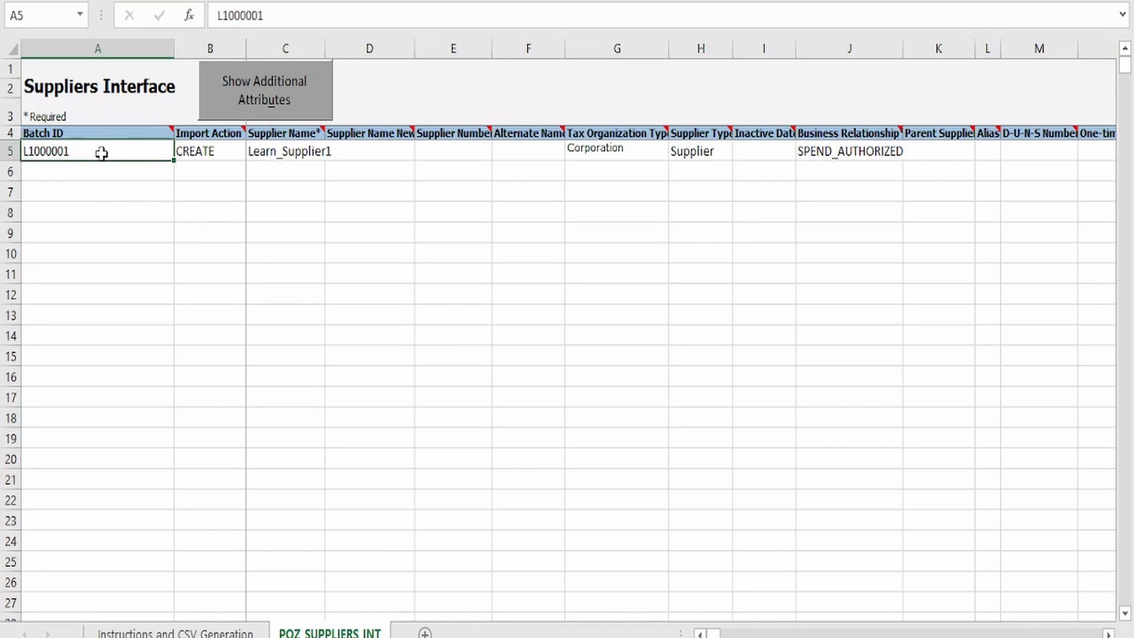
double_click(93, 154)
left_click_drag(93, 154, 23, 152)
left_click(57, 191)
left_click(85, 154)
left_click(198, 151)
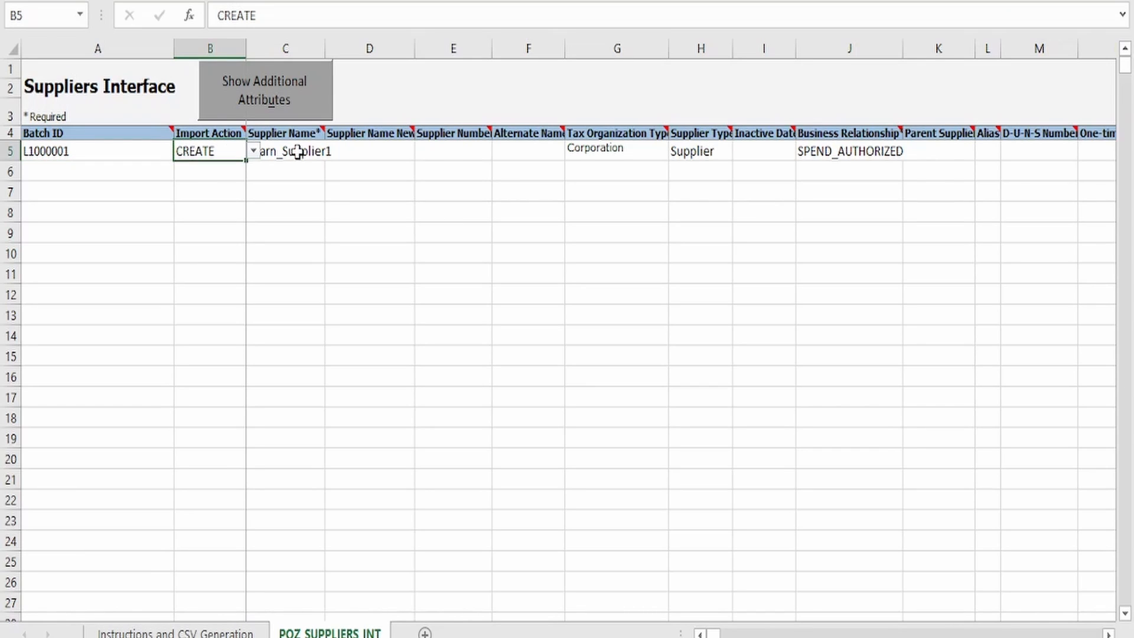
left_click(279, 188)
left_click(292, 152)
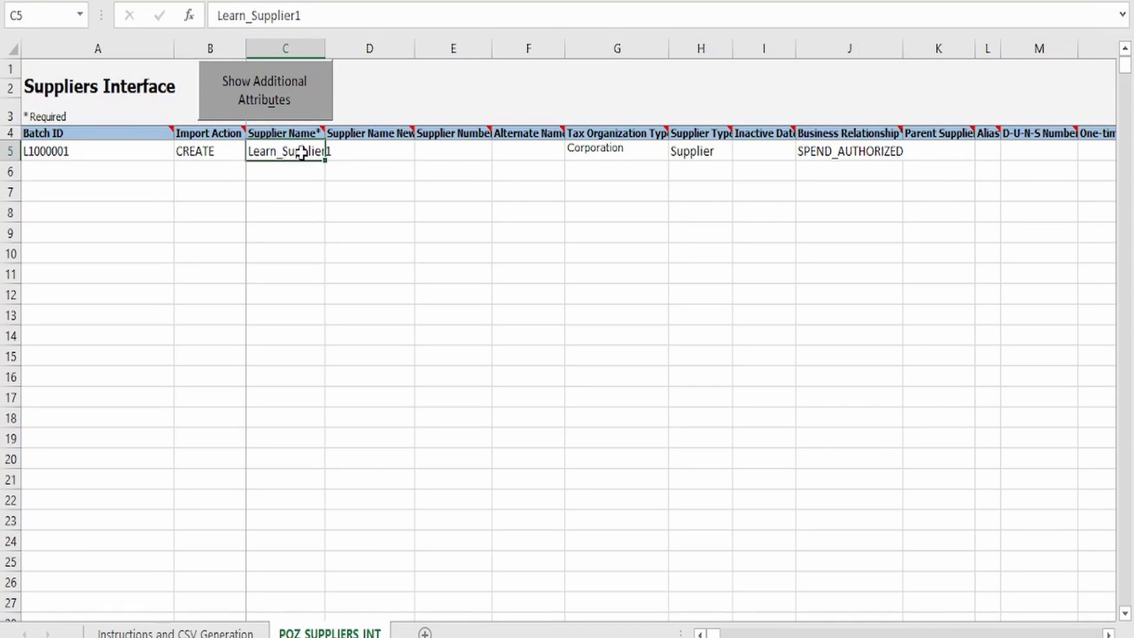
Read the header notes for Tax Organization Type, Supplier Type and Business Relationship, and check the supplier type in row 5
mouse_move(641, 134)
left_click(689, 151)
mouse_move(729, 128)
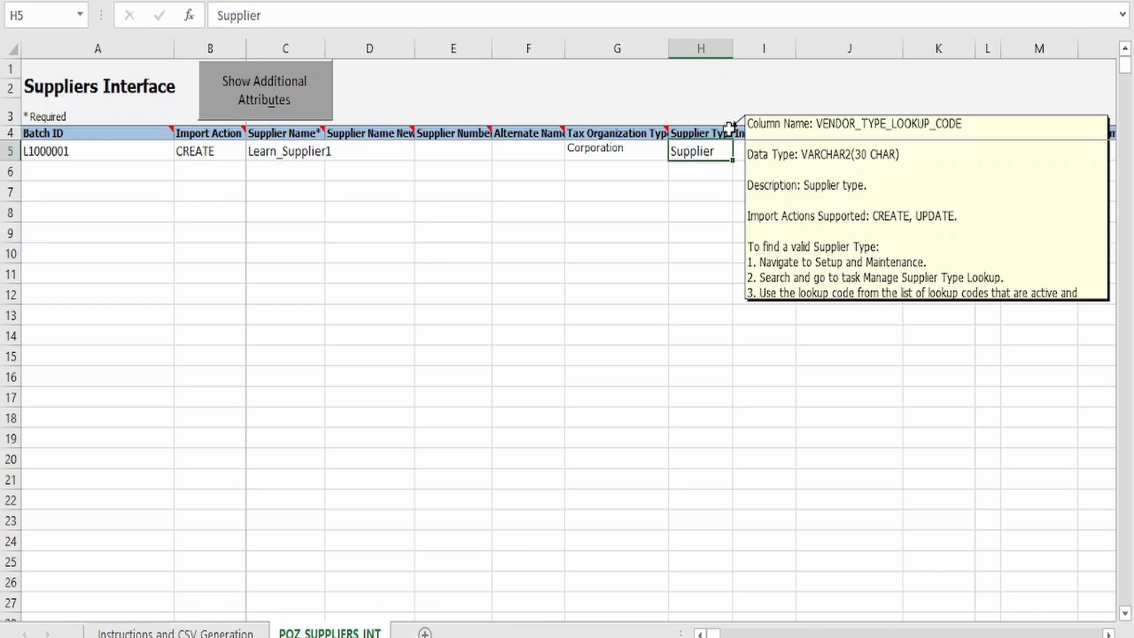
left_click(715, 191)
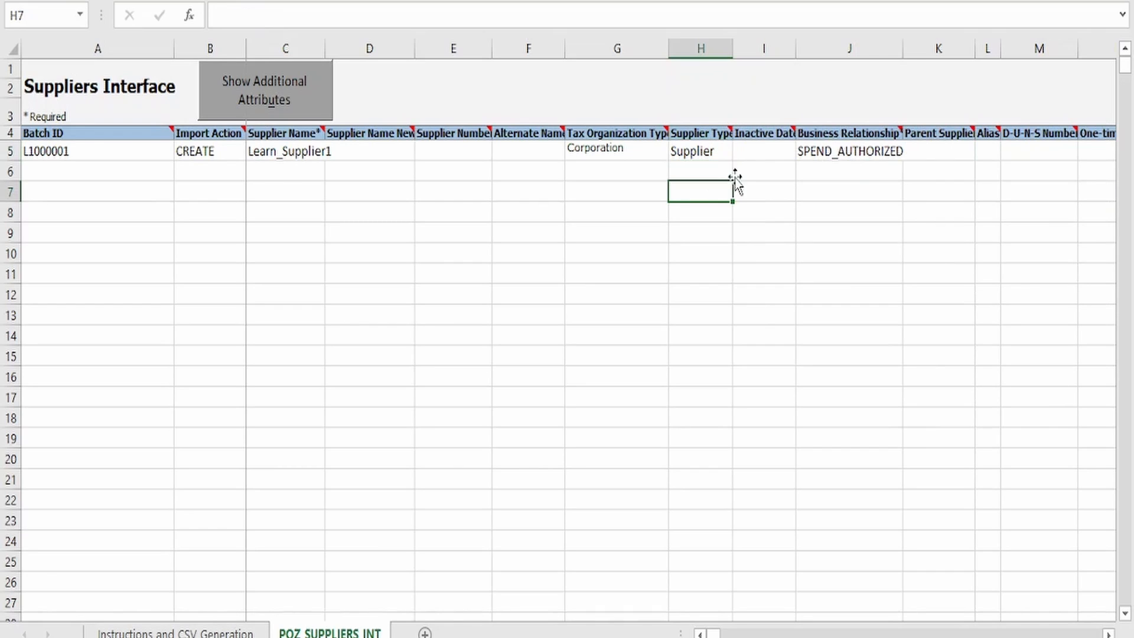
mouse_move(865, 129)
Examine the taxpayer country and taxpayer ID in row 5, and return to the first columns of the sheet
mouse_move(714, 633)
left_mouse_down()
mouse_move(744, 630)
mouse_move(732, 633)
left_mouse_up()
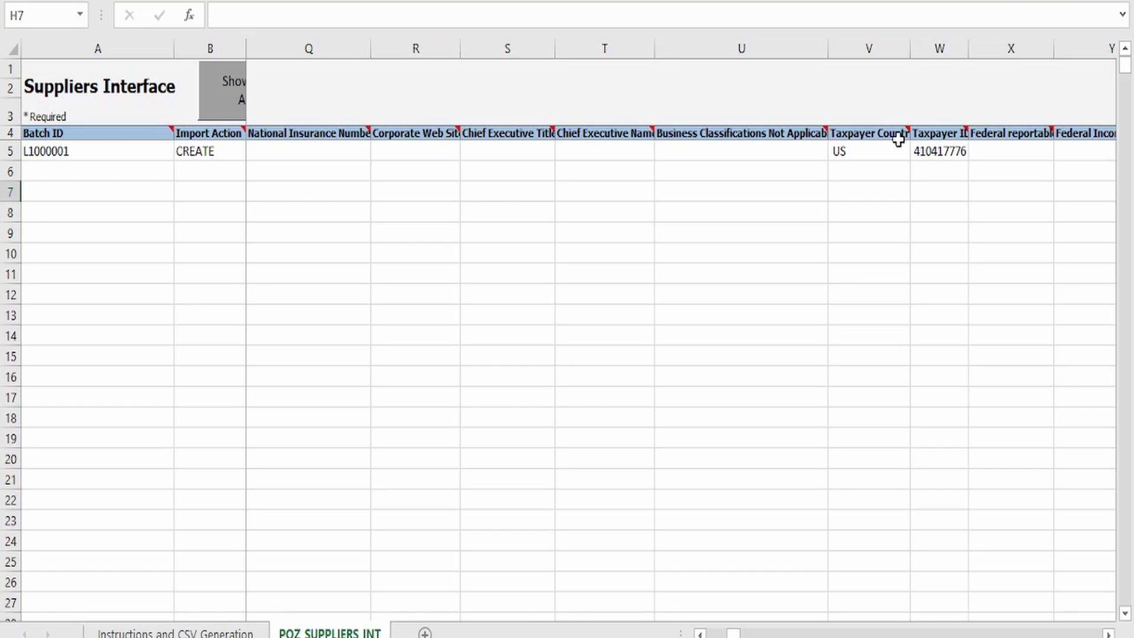
double_click(944, 151)
double_click(943, 151)
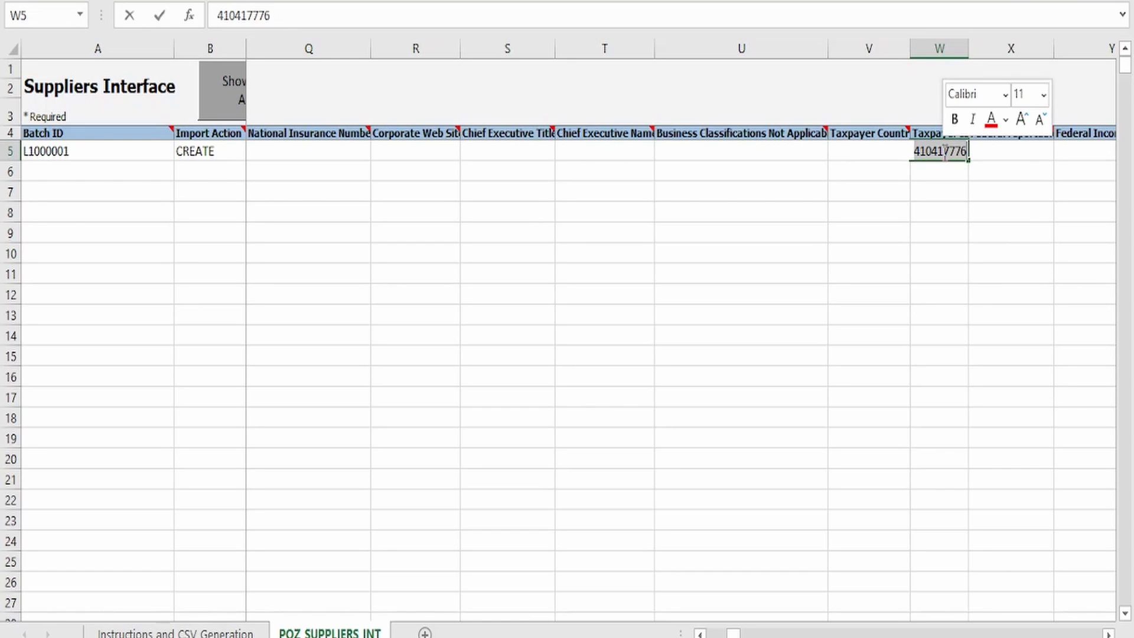
left_click(949, 151)
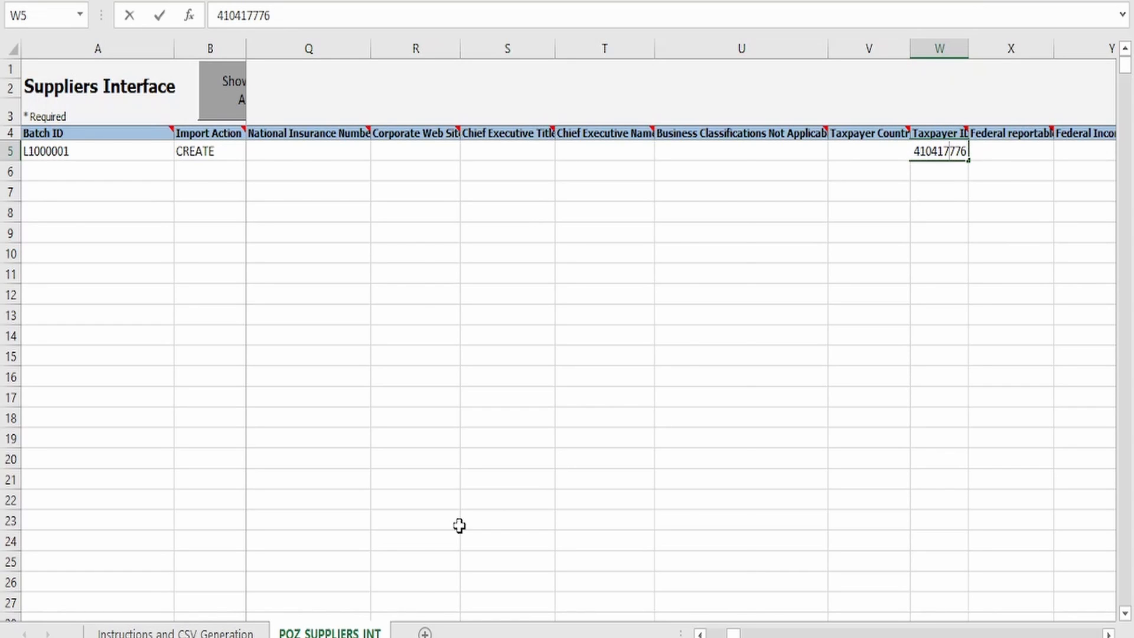
left_click(581, 522)
left_click_drag(734, 632, 709, 632)
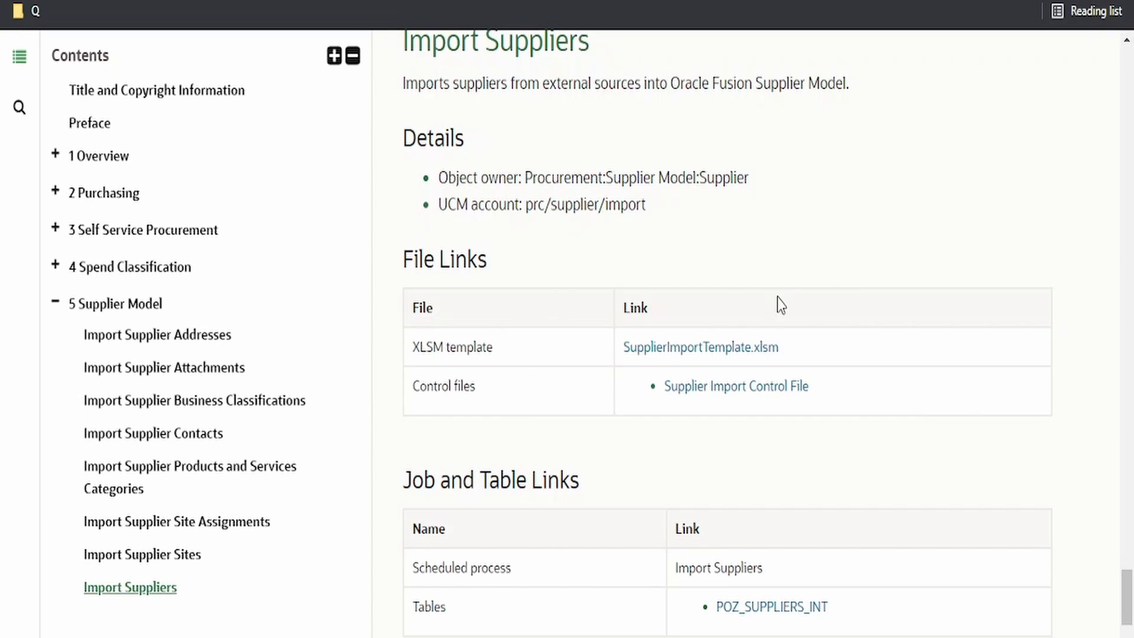
Look up the UCM account in the details of the Import Suppliers page in the Oracle documentation
scroll(654, 445, "up", 1)
scroll(654, 444, "up", 1)
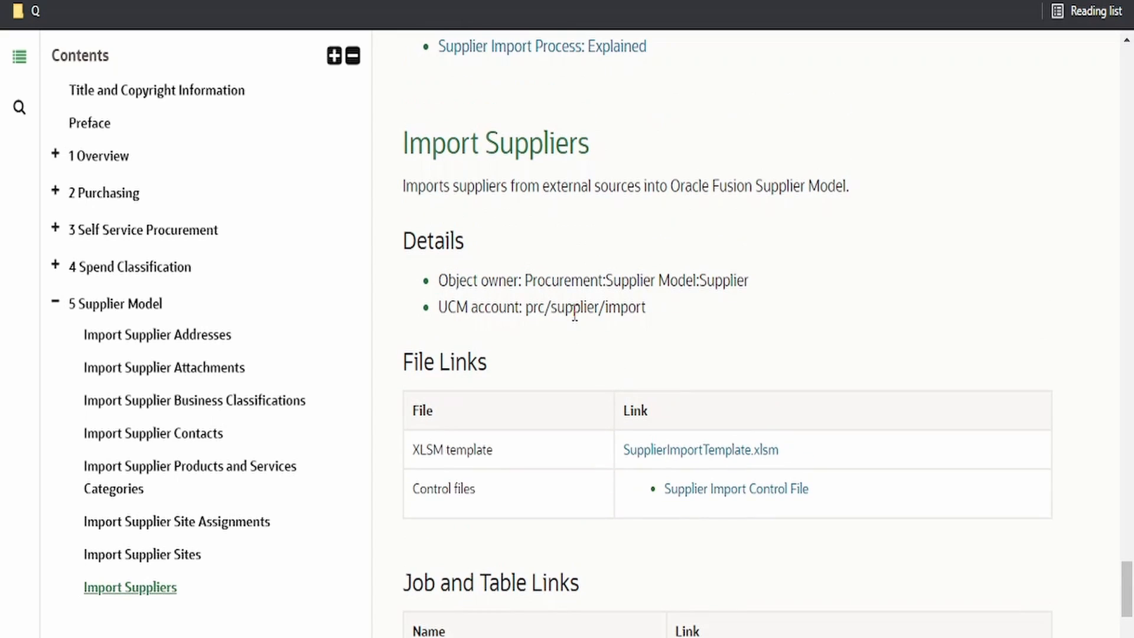
left_click_drag(656, 309, 528, 307)
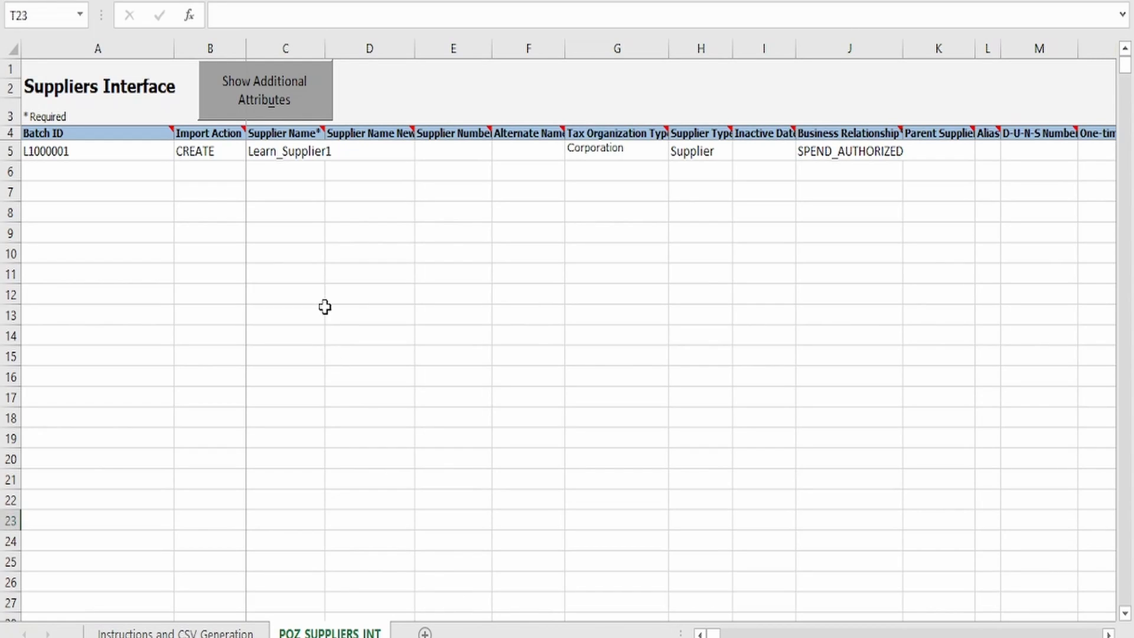
Generate the supplier CSV file and its ZIP from the template's Instructions and CSV Generation sheet
left_click(324, 309)
left_click(175, 632)
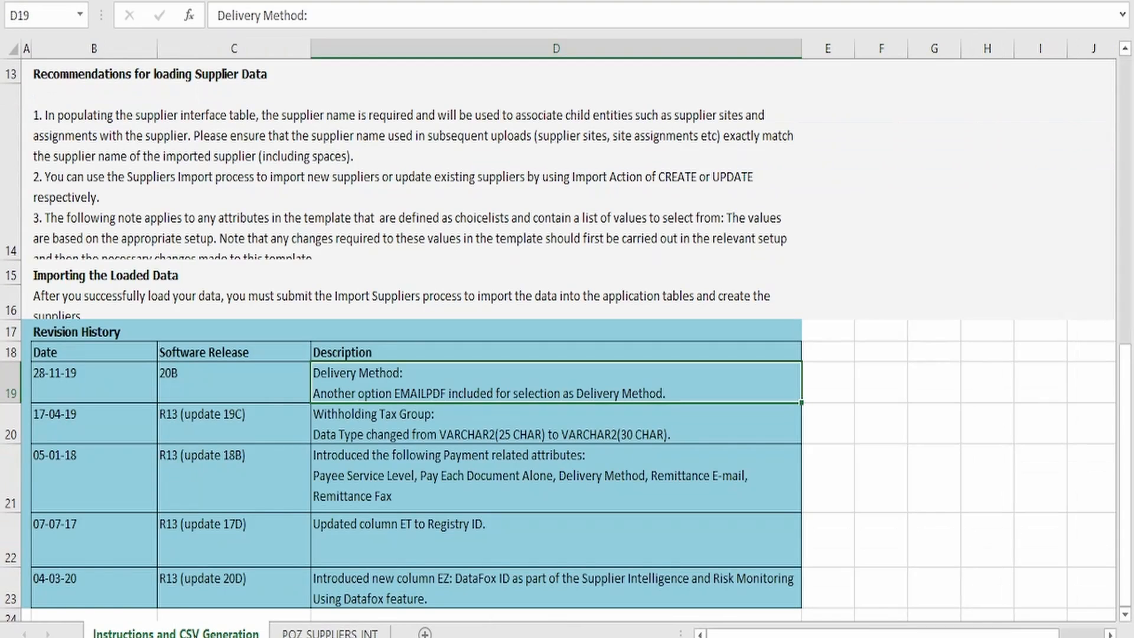
scroll(166, 292, "up", 4)
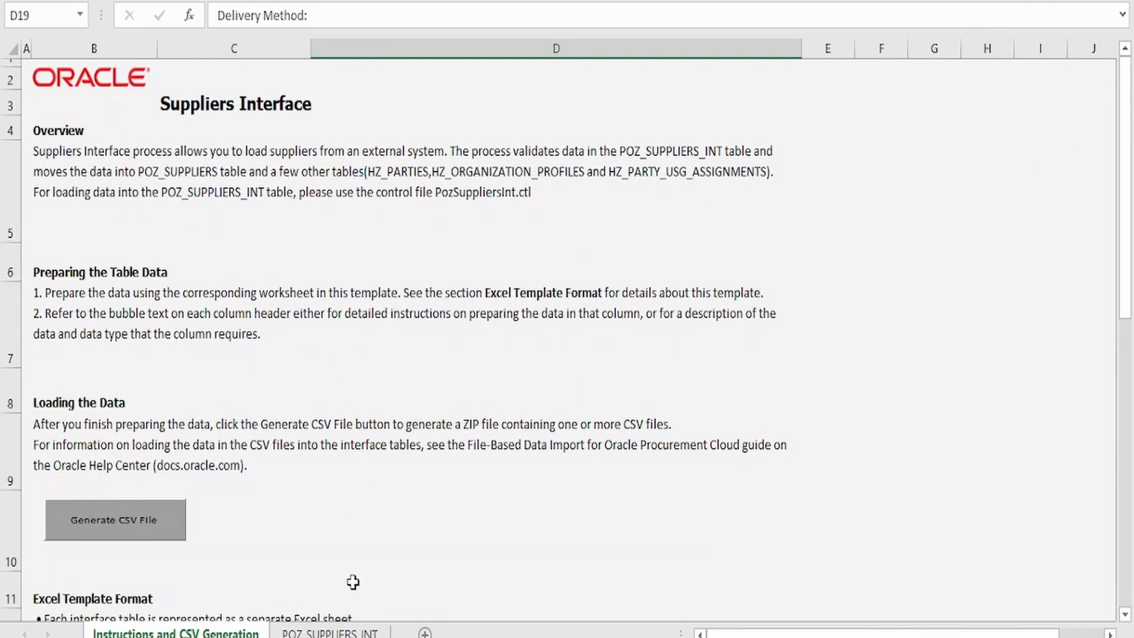
left_click(148, 536)
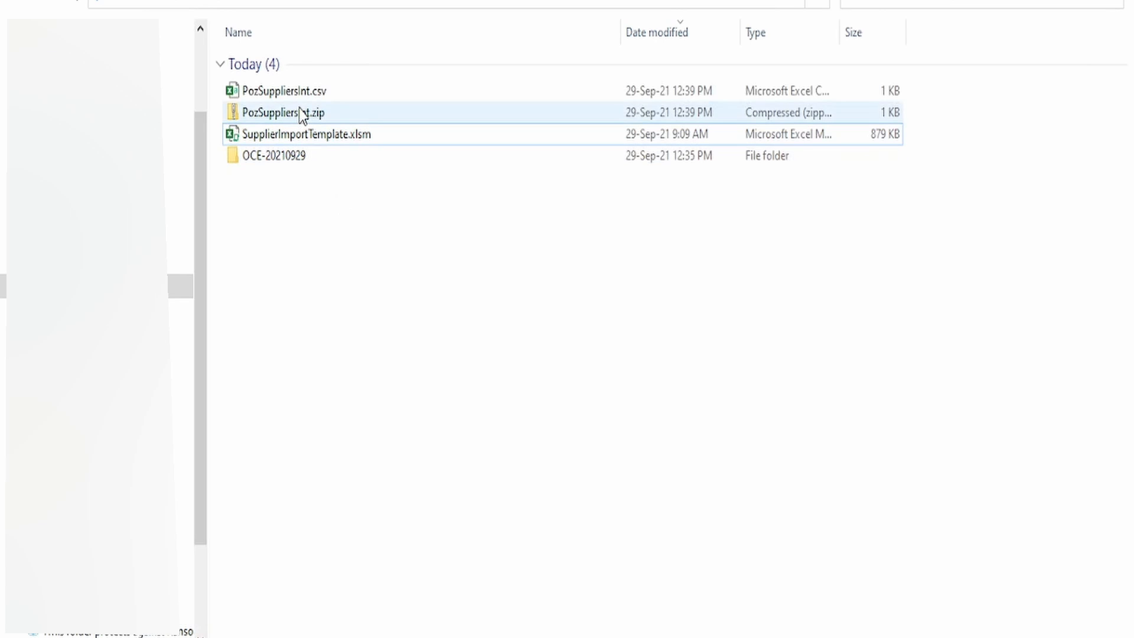
Inspect the generated PozSuppliersInt.csv and the contents of PozSuppliersInt.zip in the output folder
left_click(304, 113)
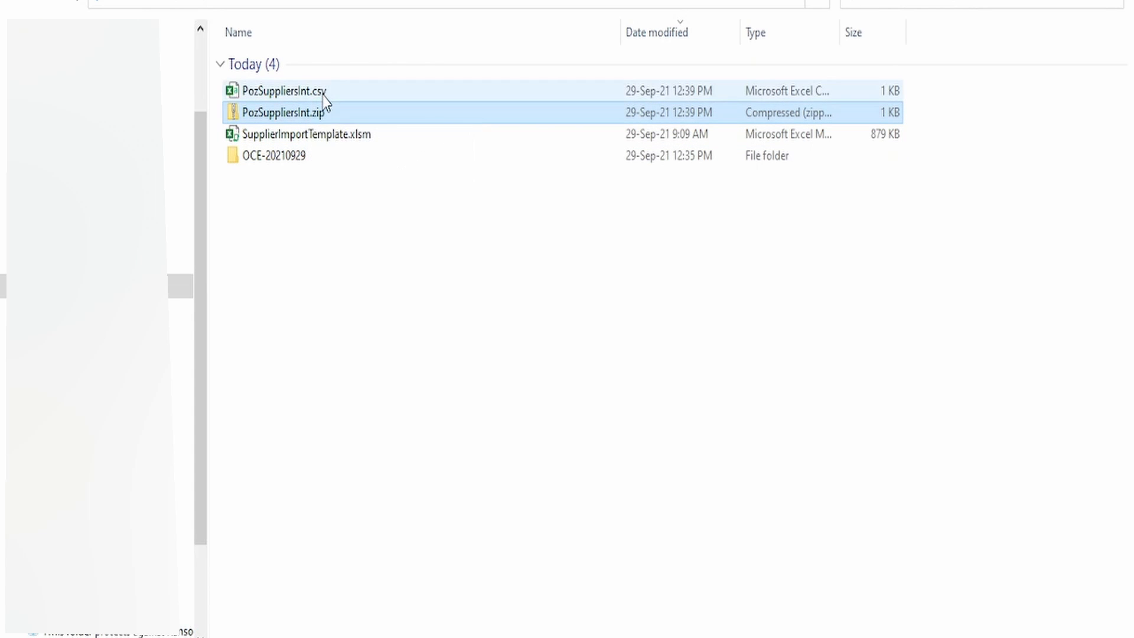
left_click(324, 94)
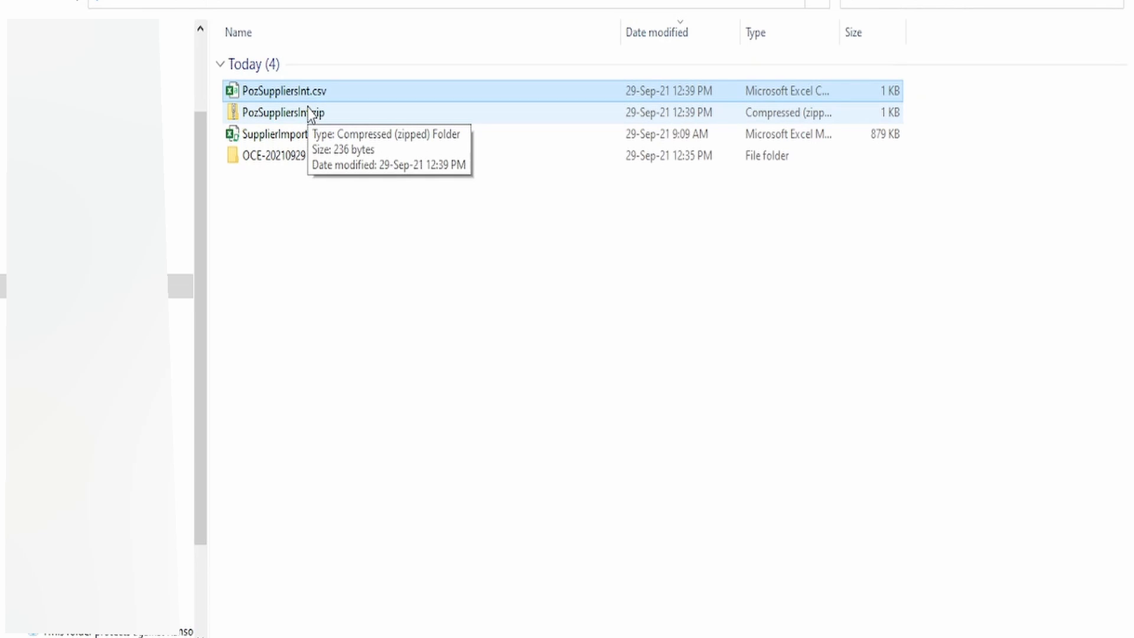
double_click(306, 112)
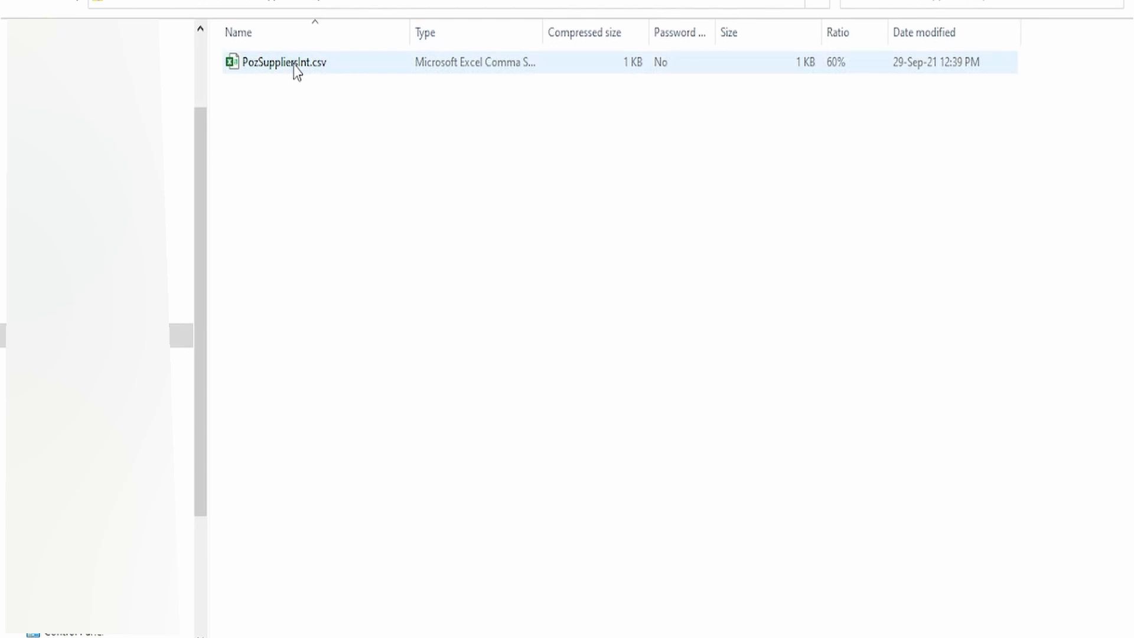
left_click(10, 2)
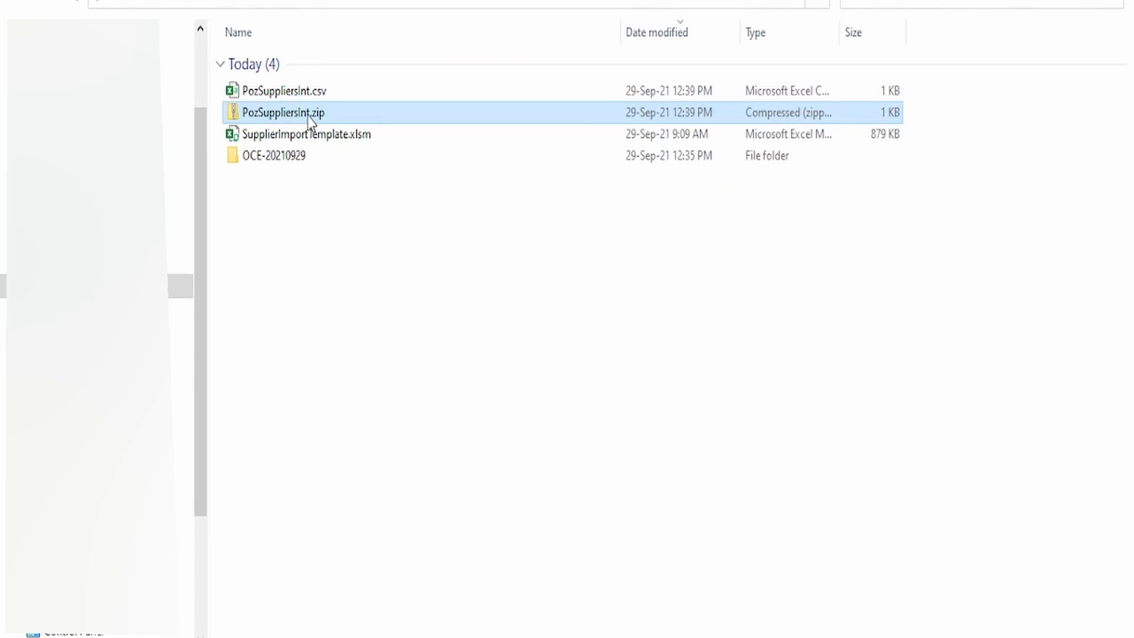
Rename the generated ZIP file as PozSuppliersInt_L10001.zip
left_click(308, 112)
type("_L100")
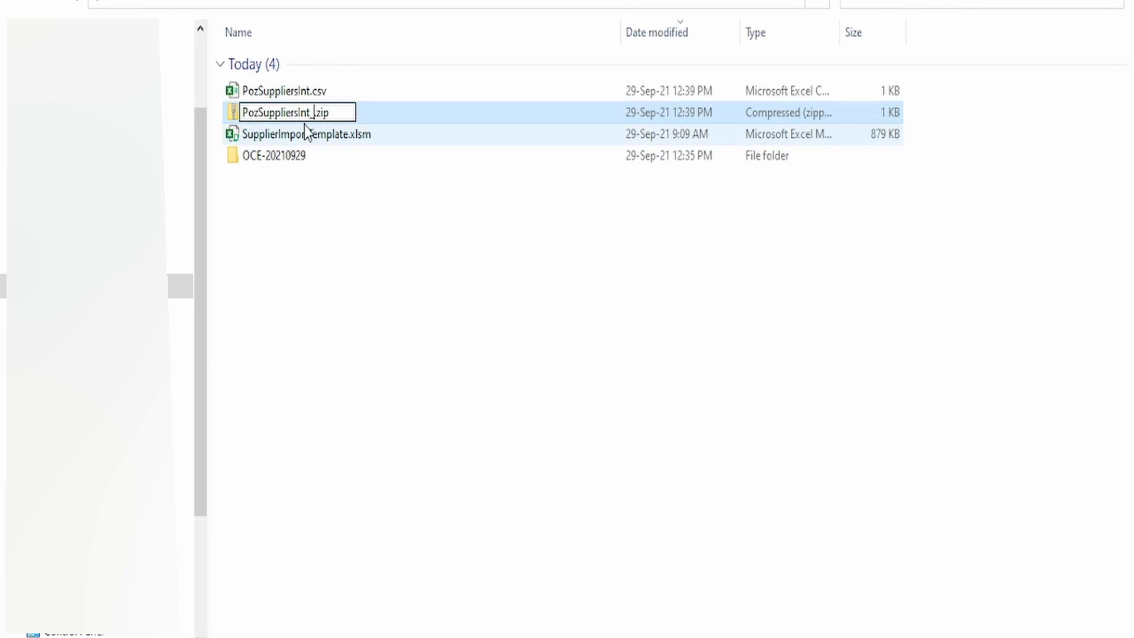
type("01")
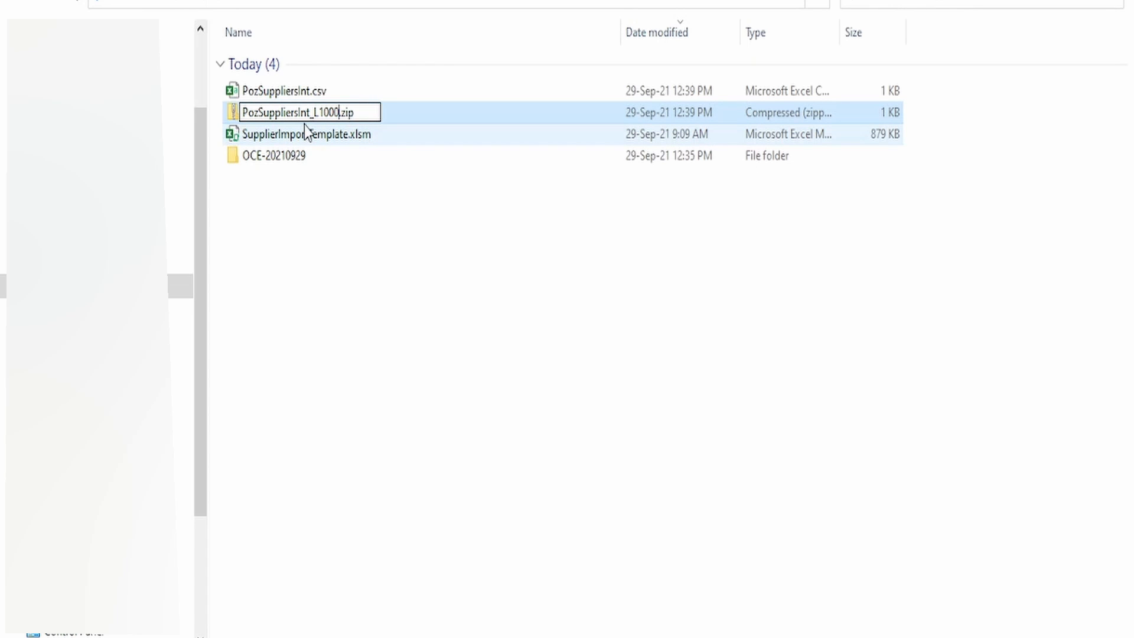
key("Return")
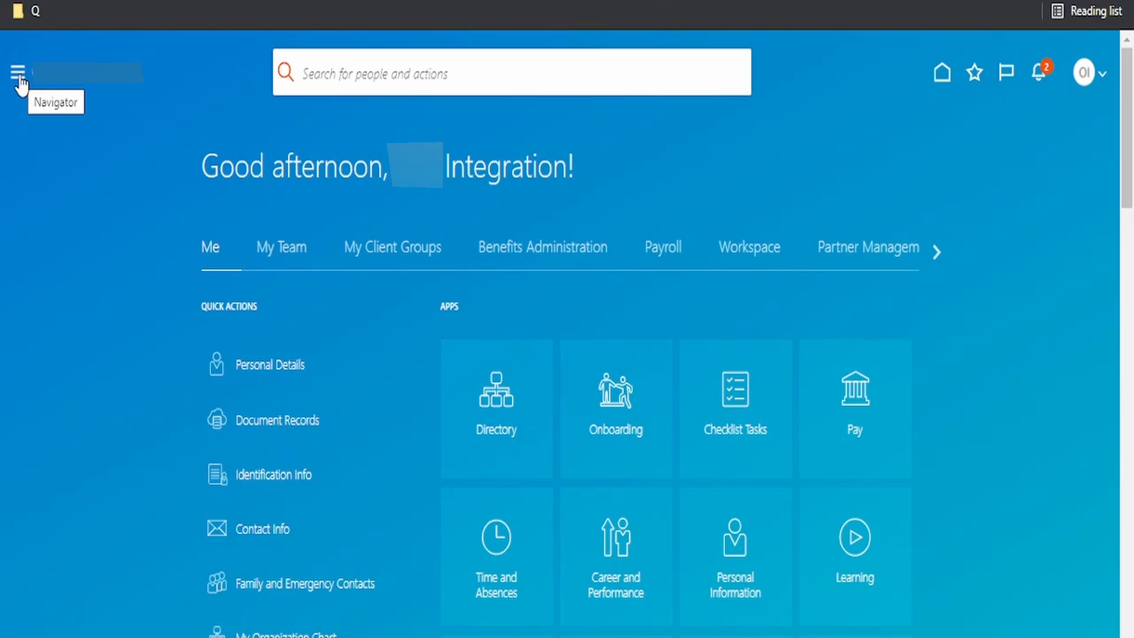
Open the File Import and Export page in Oracle Fusion Cloud
left_click(20, 82)
left_click(76, 566)
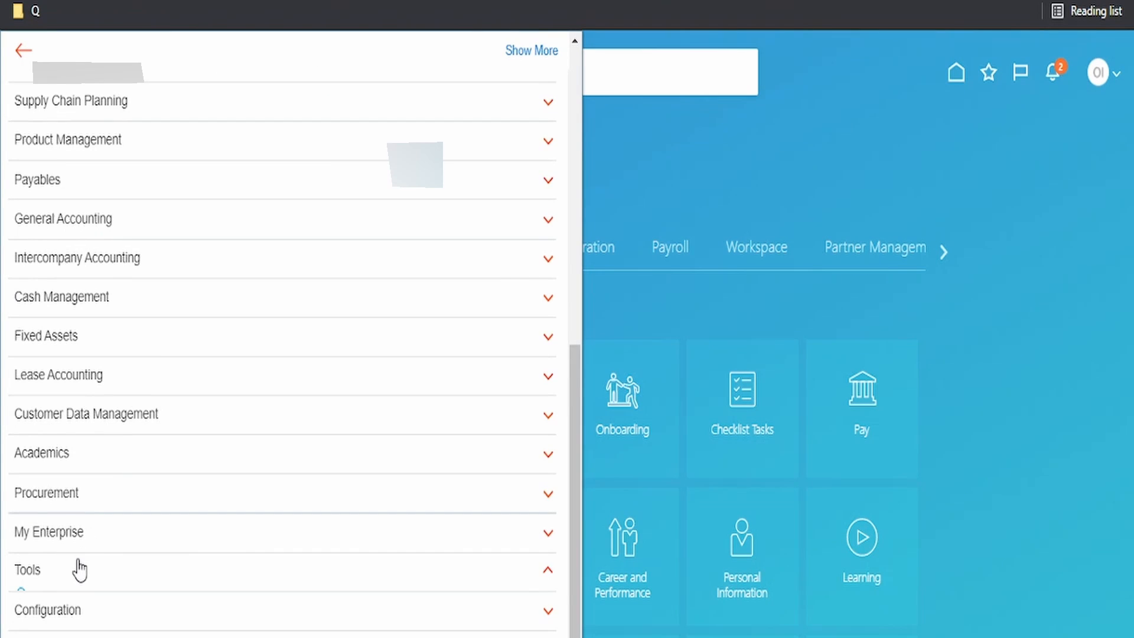
scroll(113, 536, "down", 3)
scroll(112, 537, "down", 1)
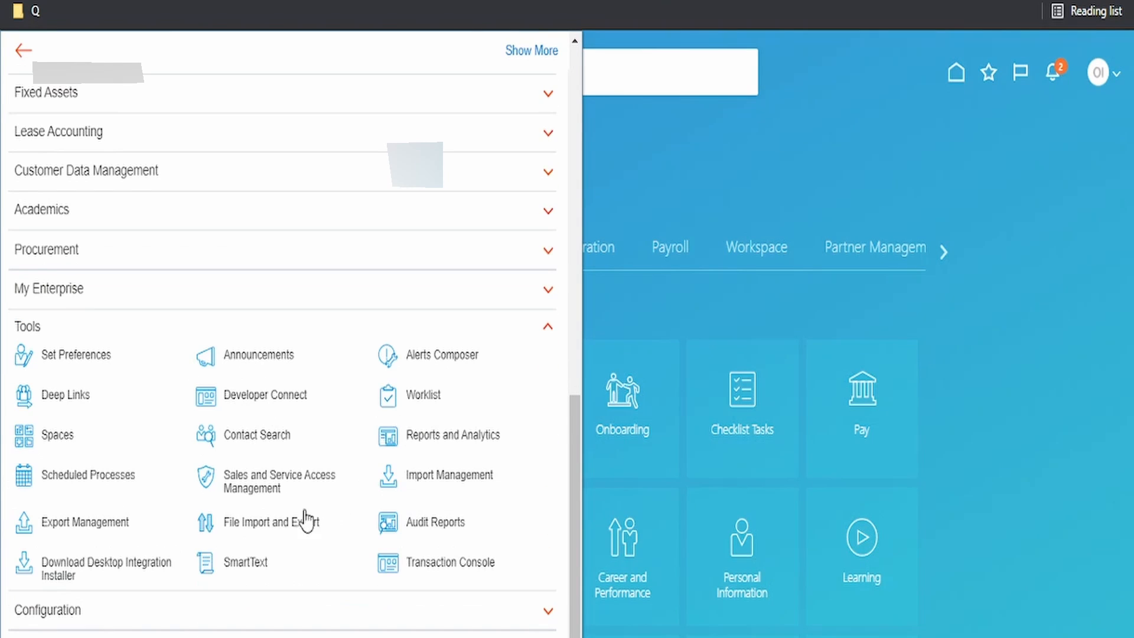
left_click(257, 531)
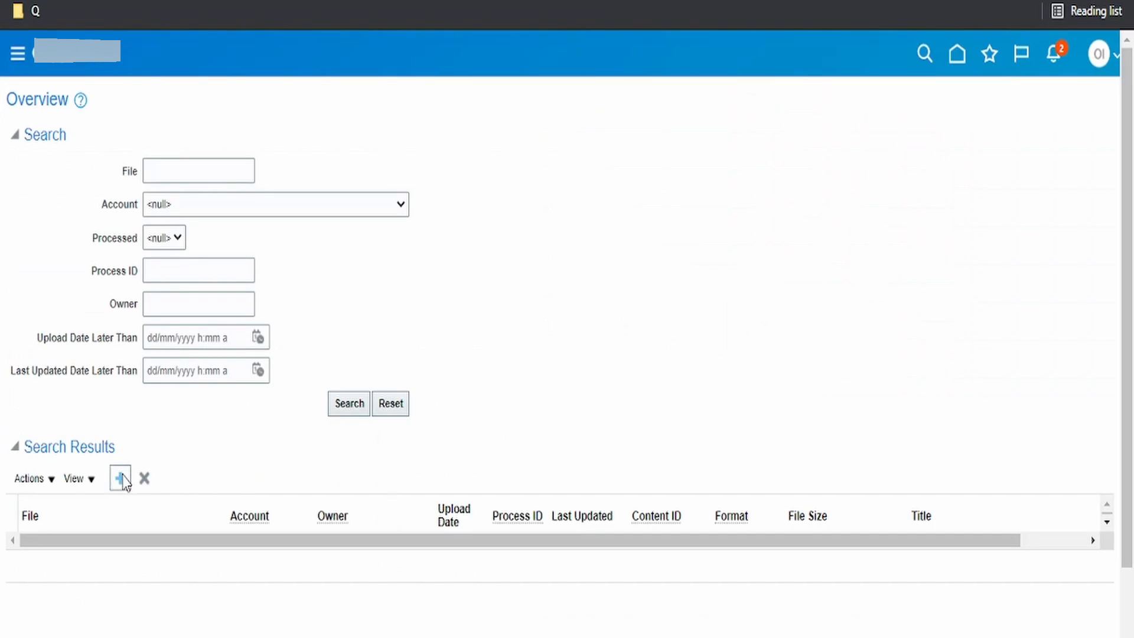
Upload PozSuppliersInt_L10001.zip to the prc/supplier/import account and save it
left_click(120, 478)
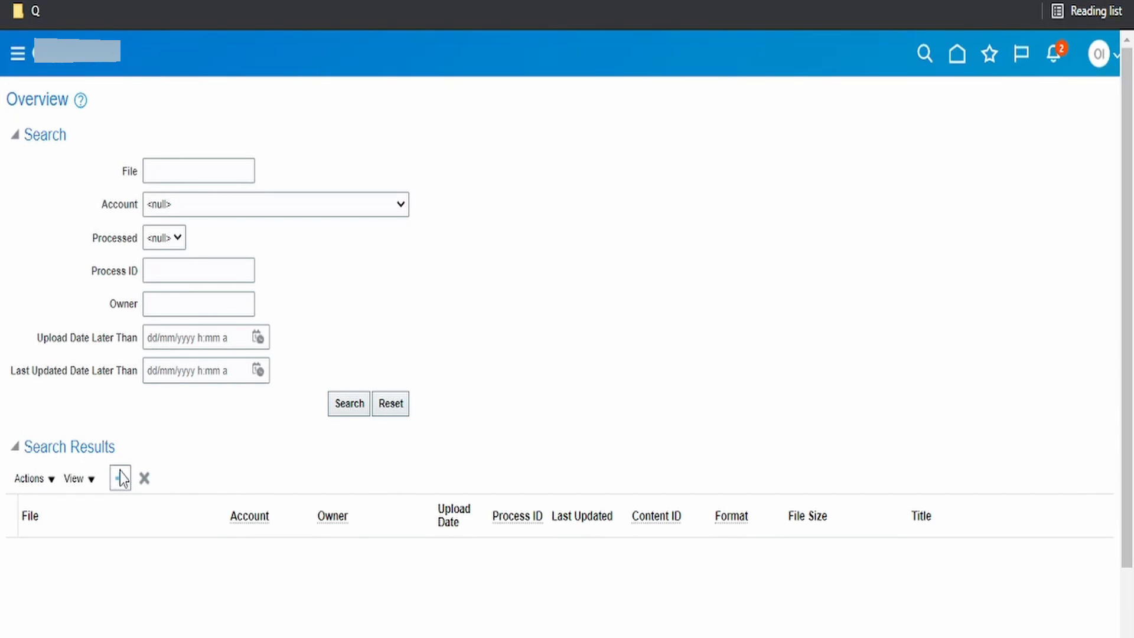
left_click(498, 336)
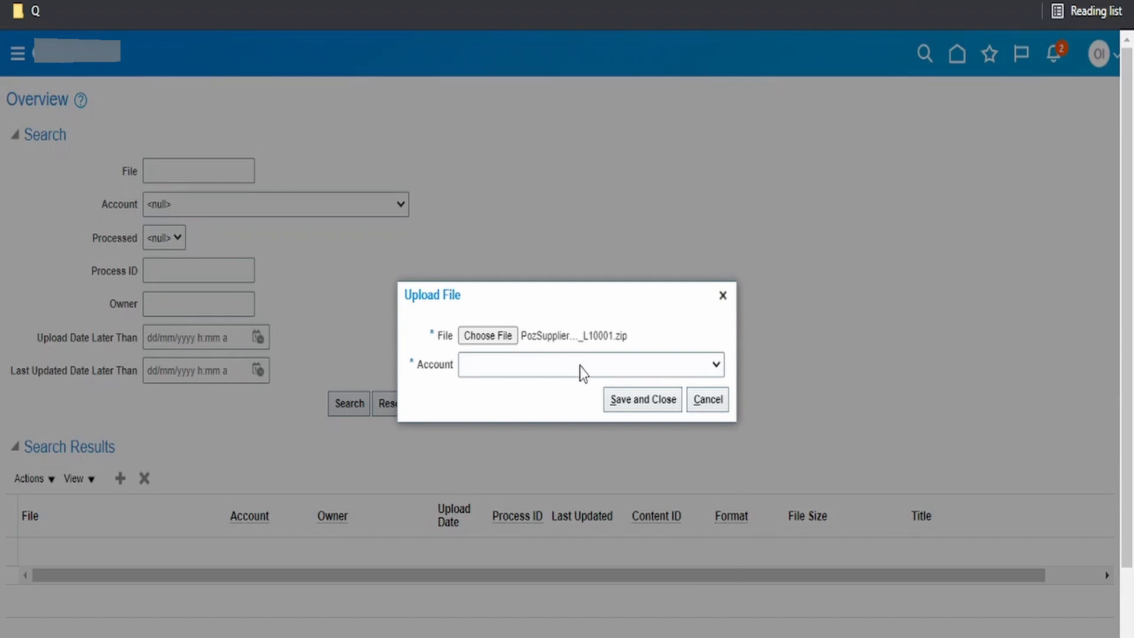
left_click(579, 365)
left_click(550, 362)
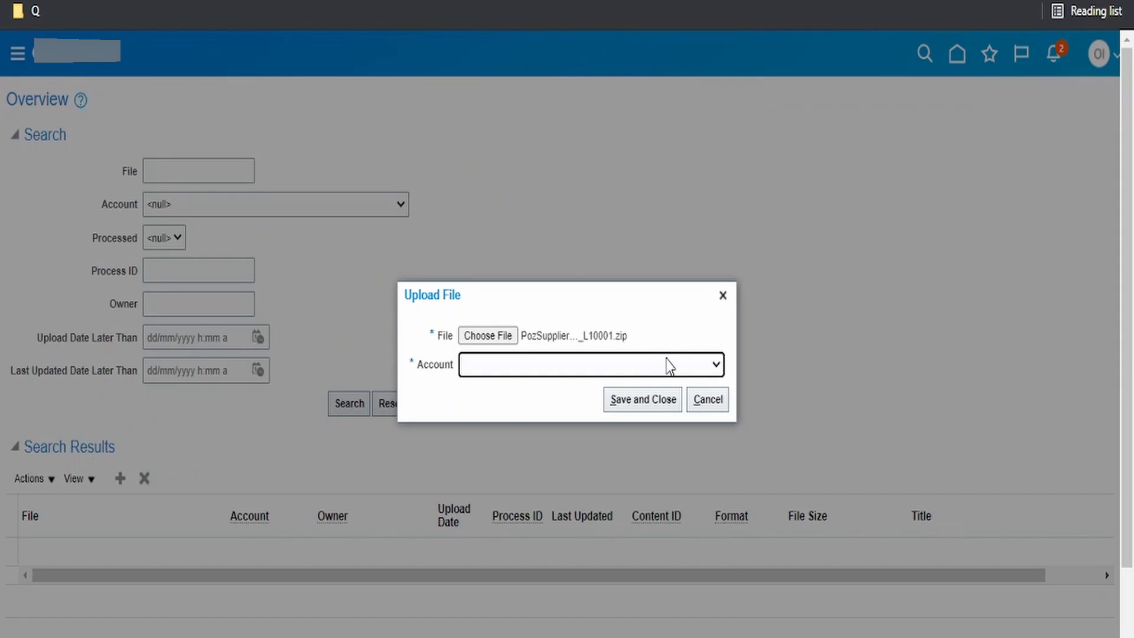
left_click(644, 367)
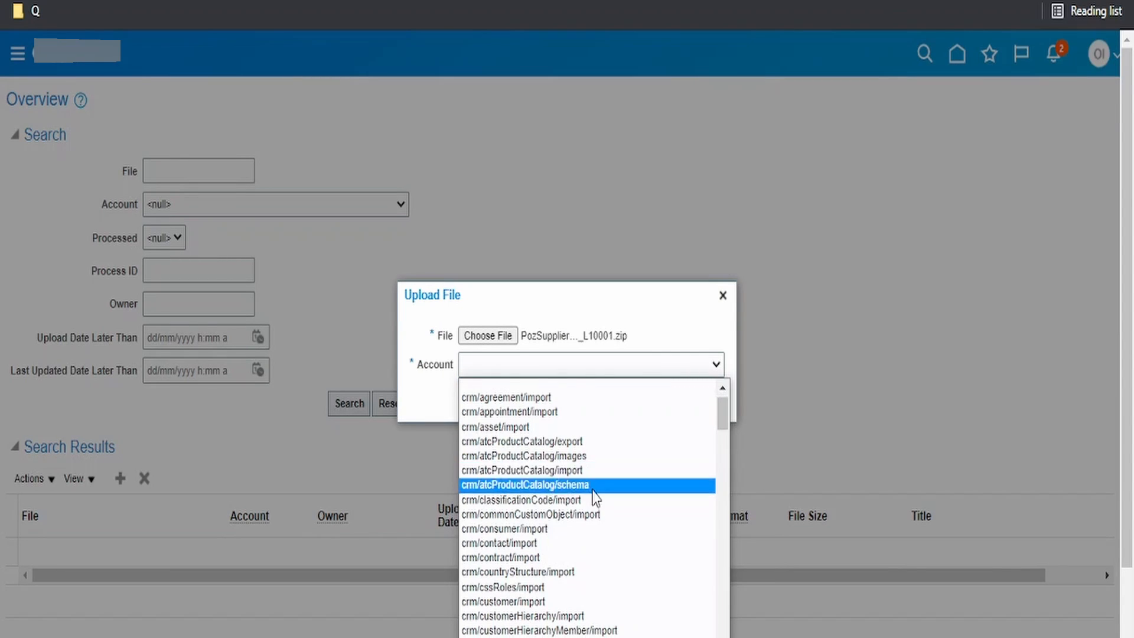
scroll(595, 498, "down", 15)
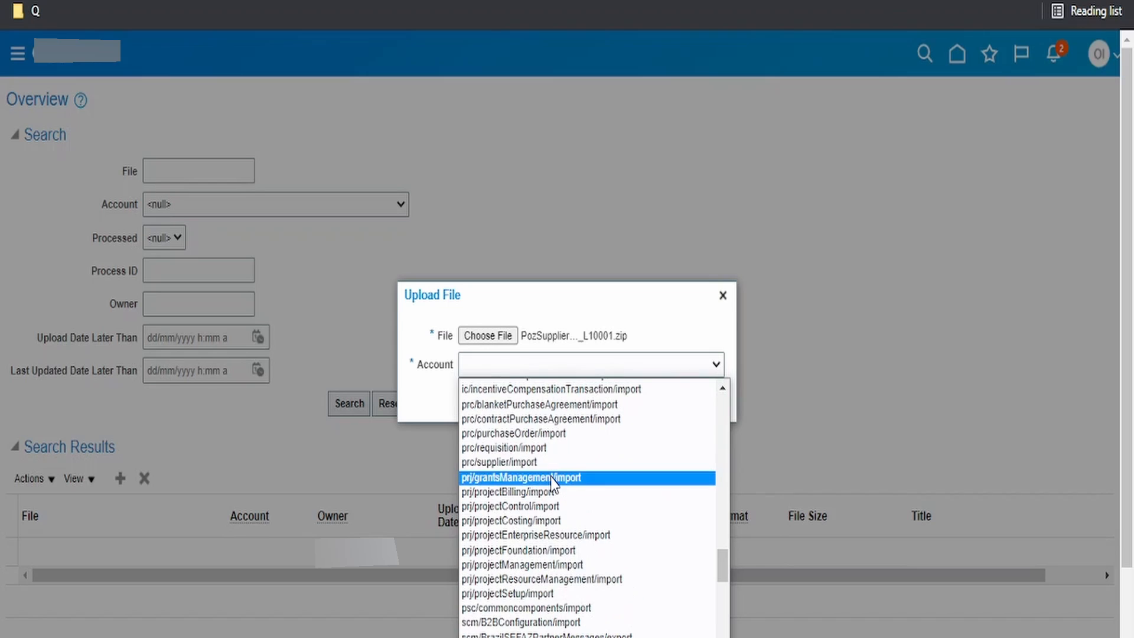
left_click(552, 461)
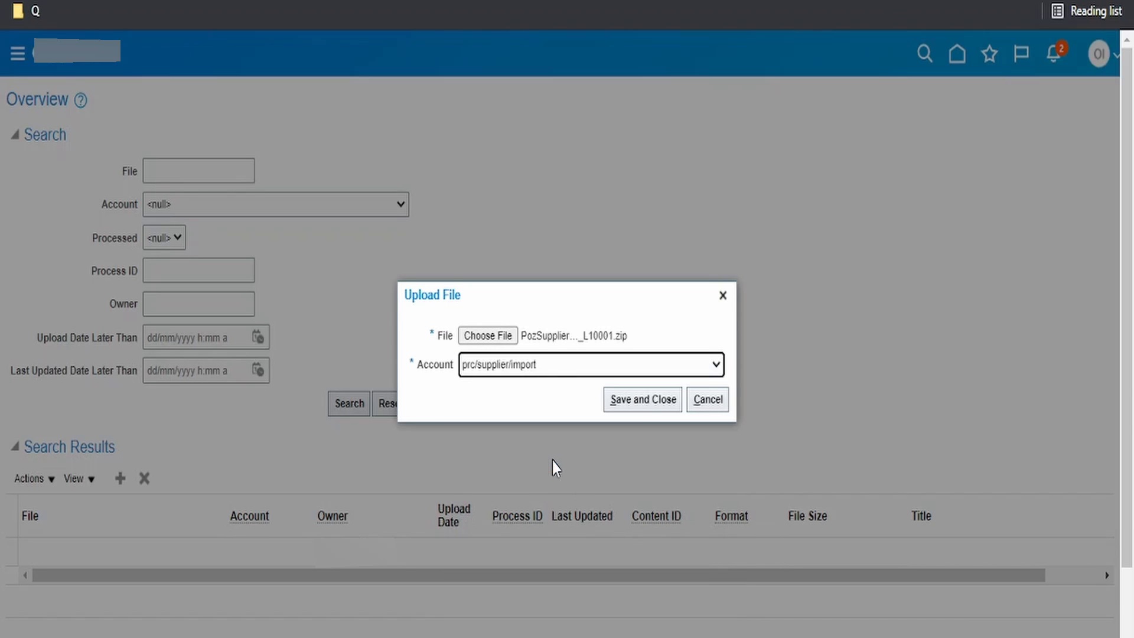
left_click(644, 411)
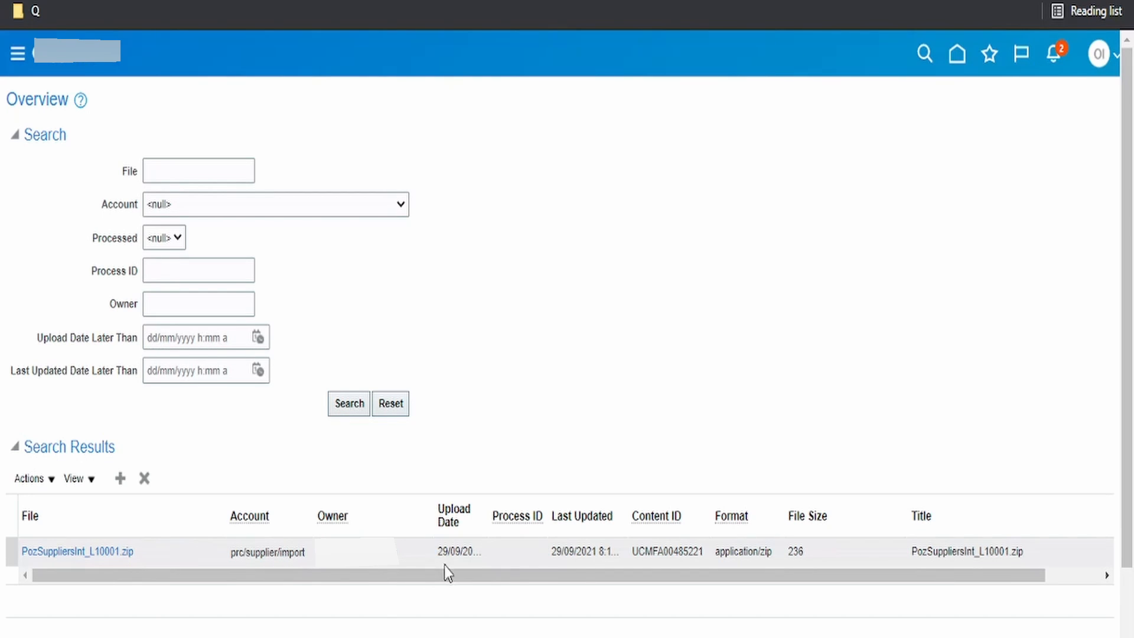
Highlight the uploaded file's content ID and open the Scheduled Processes page
left_click(663, 551)
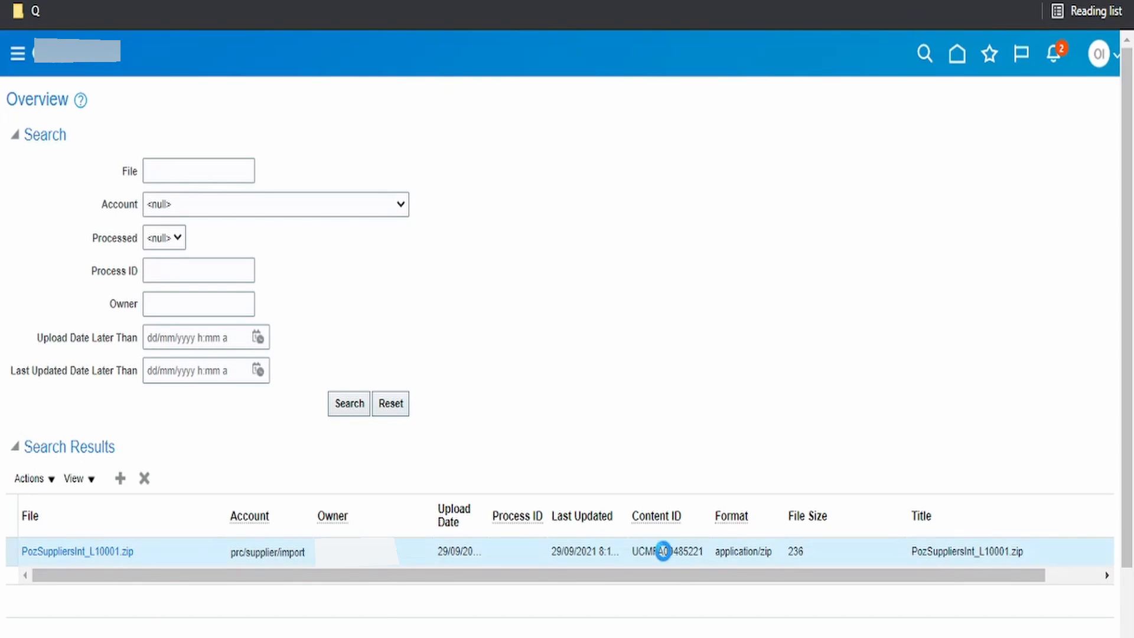
double_click(663, 551)
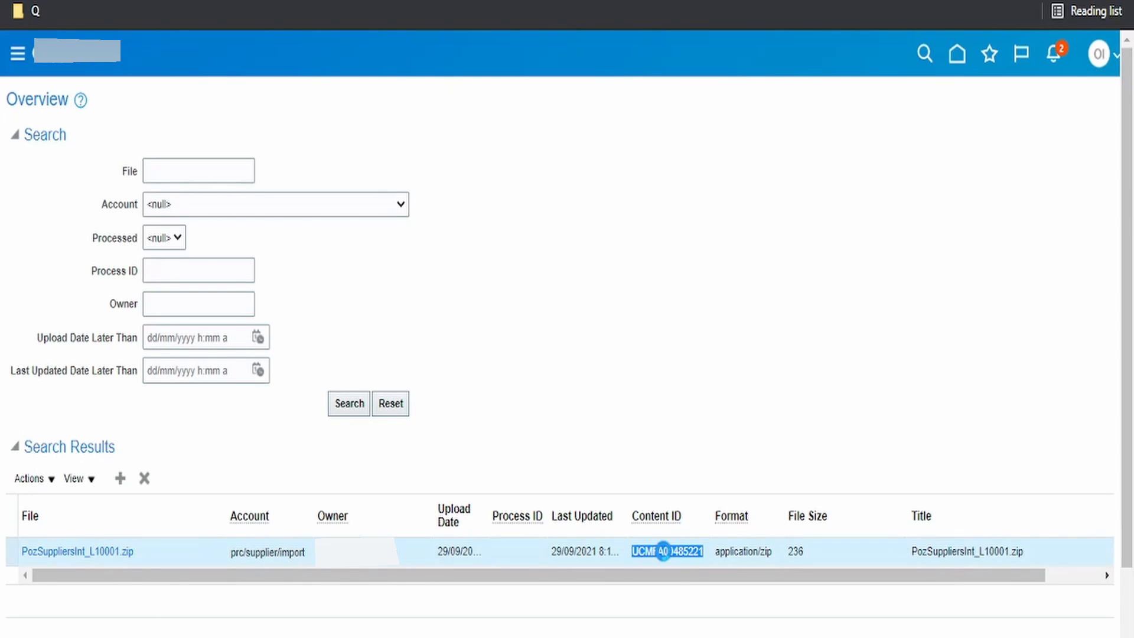
left_click(18, 55)
scroll(157, 519, "down", 5)
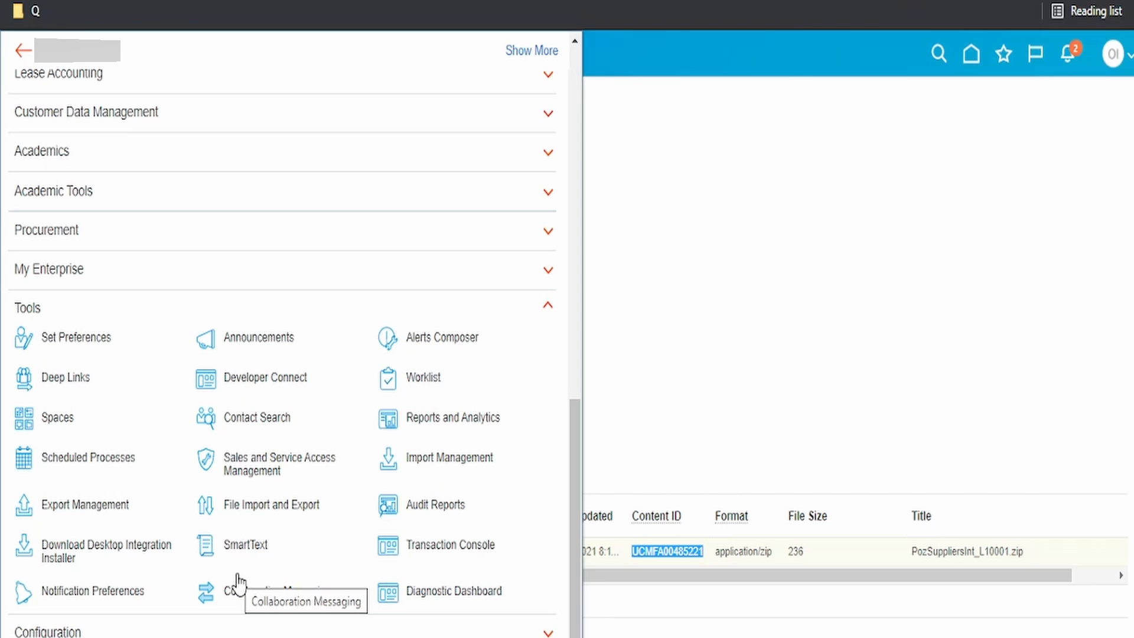
left_click(55, 454)
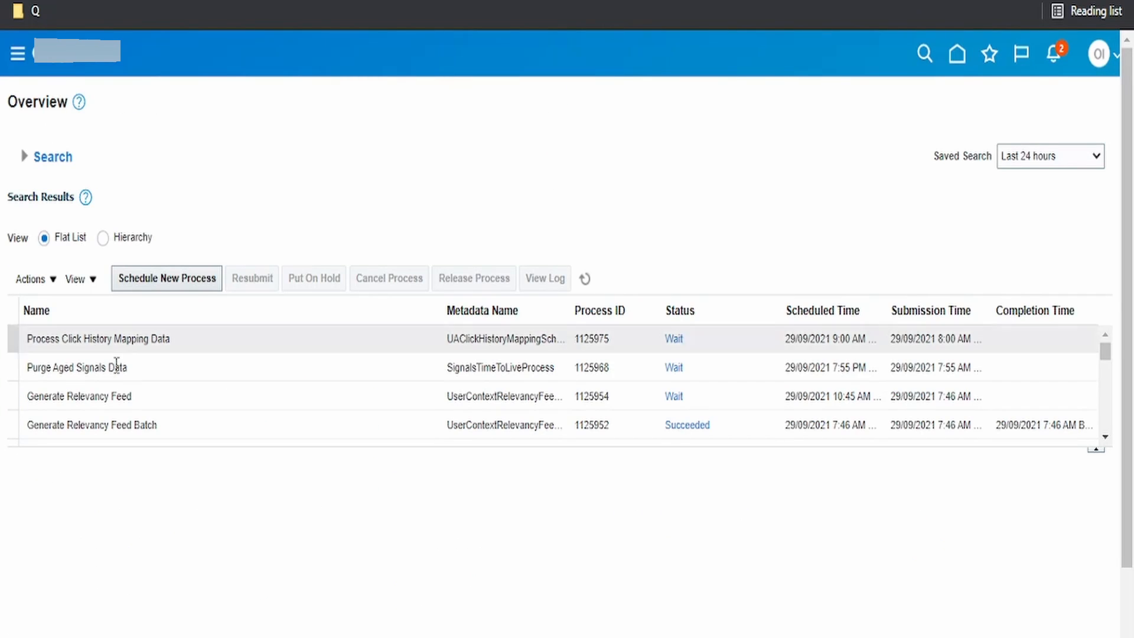
Schedule a new job named Load Interface File for Import and open its process details
left_click(187, 288)
left_click(786, 314)
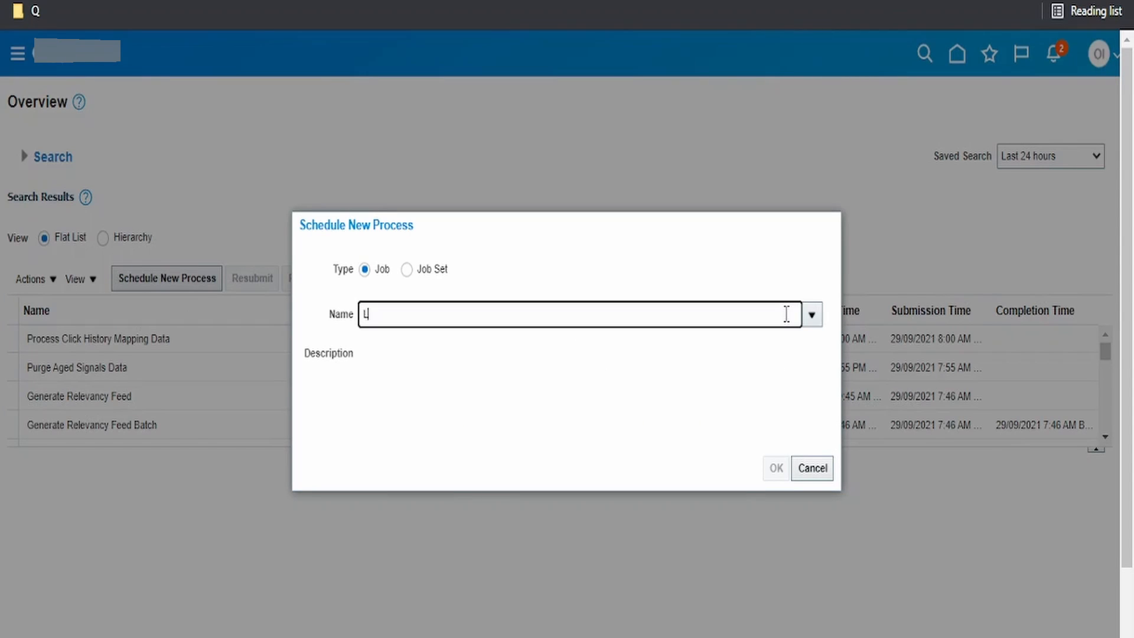
type("Load interface File for Import")
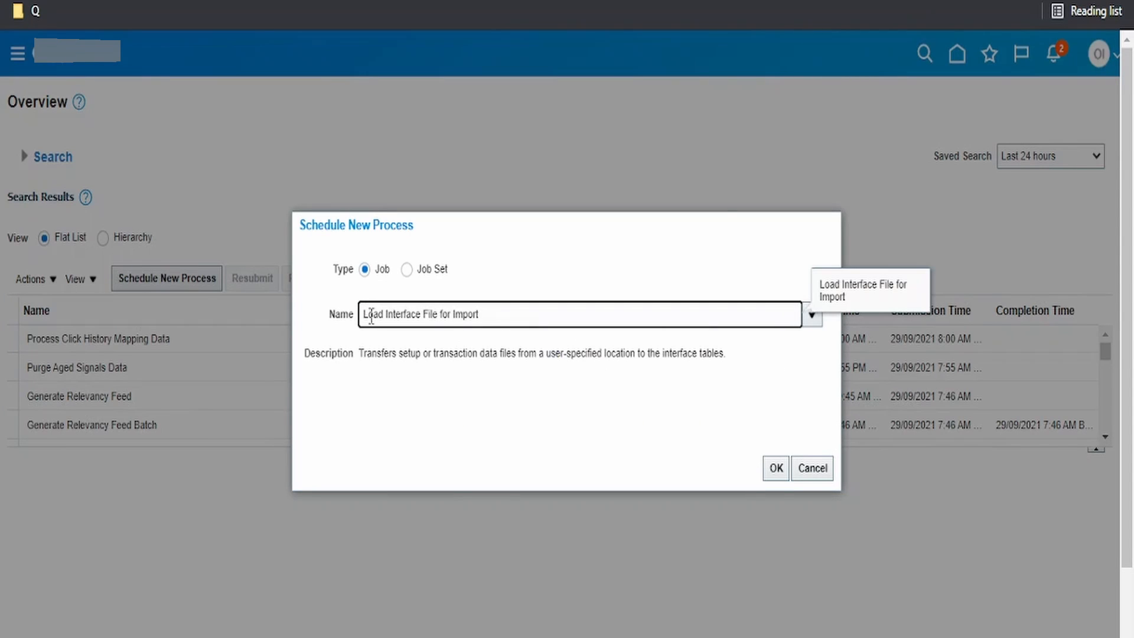
left_click(772, 470)
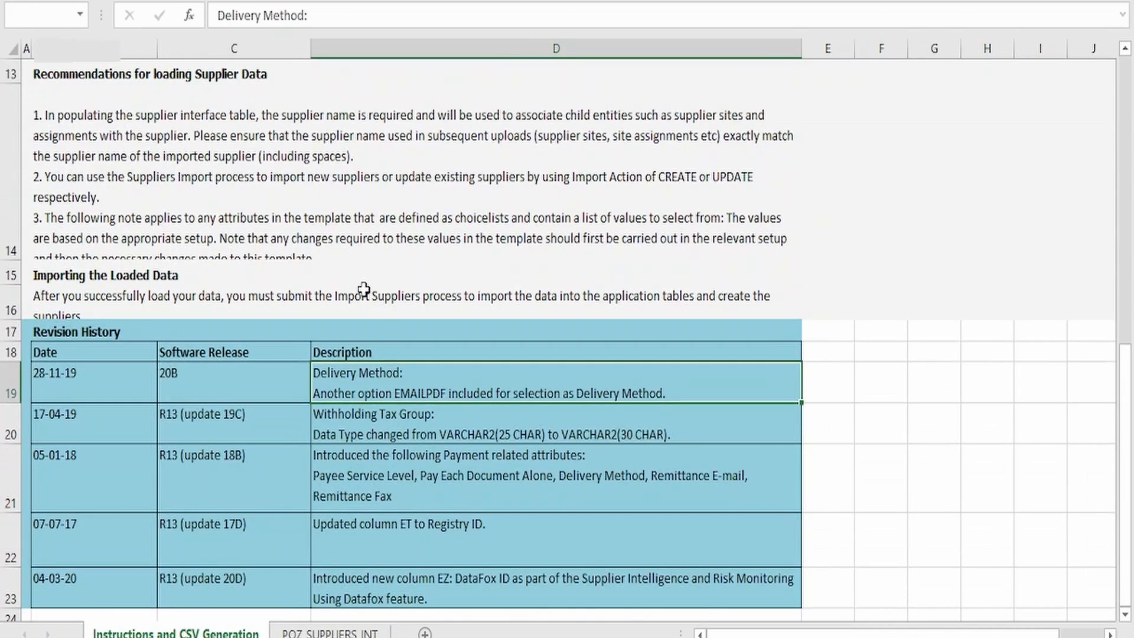
Switch to the supplier template in Excel and read the Importing the Loaded Data instructions
left_click(363, 289)
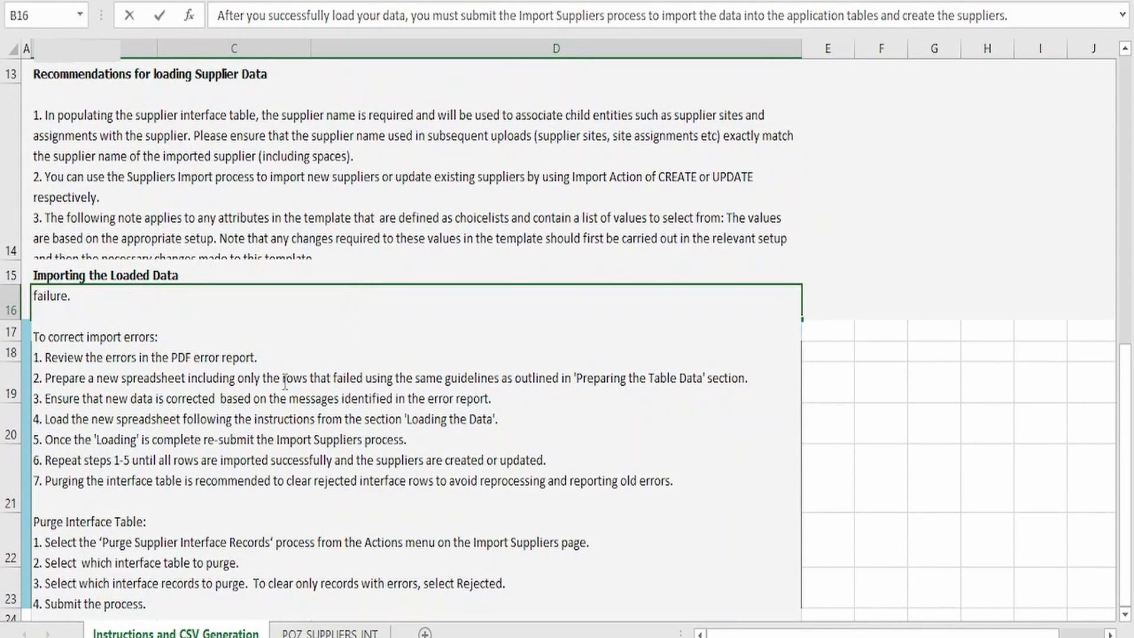
scroll(320, 341, "up", 2)
scroll(354, 466, "down", 2)
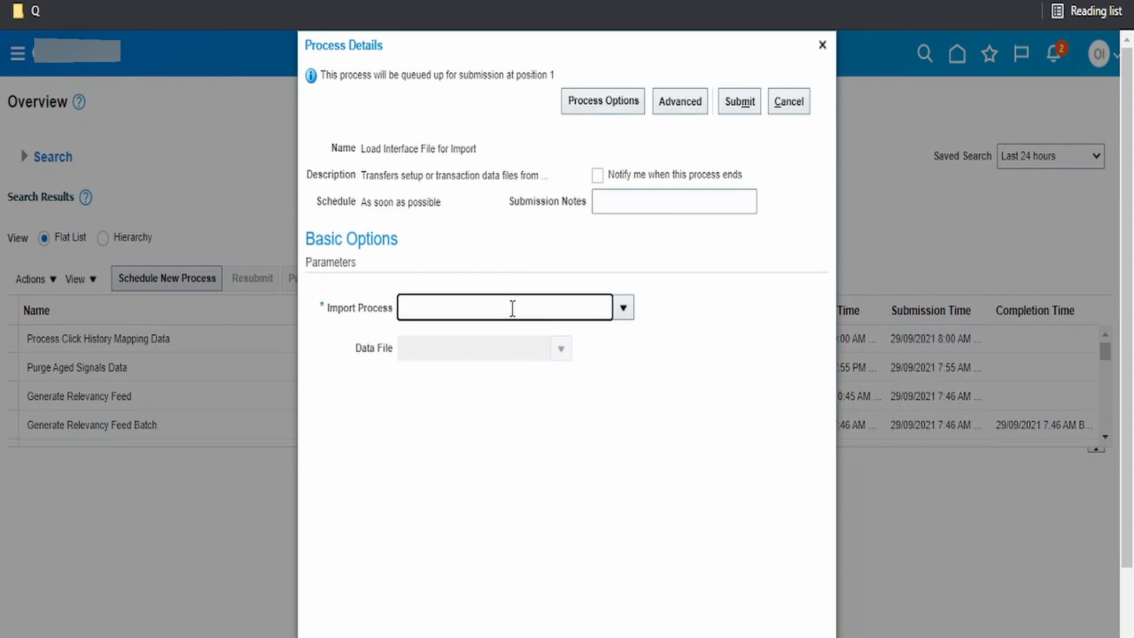
Back in Oracle Fusion Cloud, search for Import Suppliers and select it as the Import Process parameter
left_click(513, 308)
type("Import Supp")
type("l")
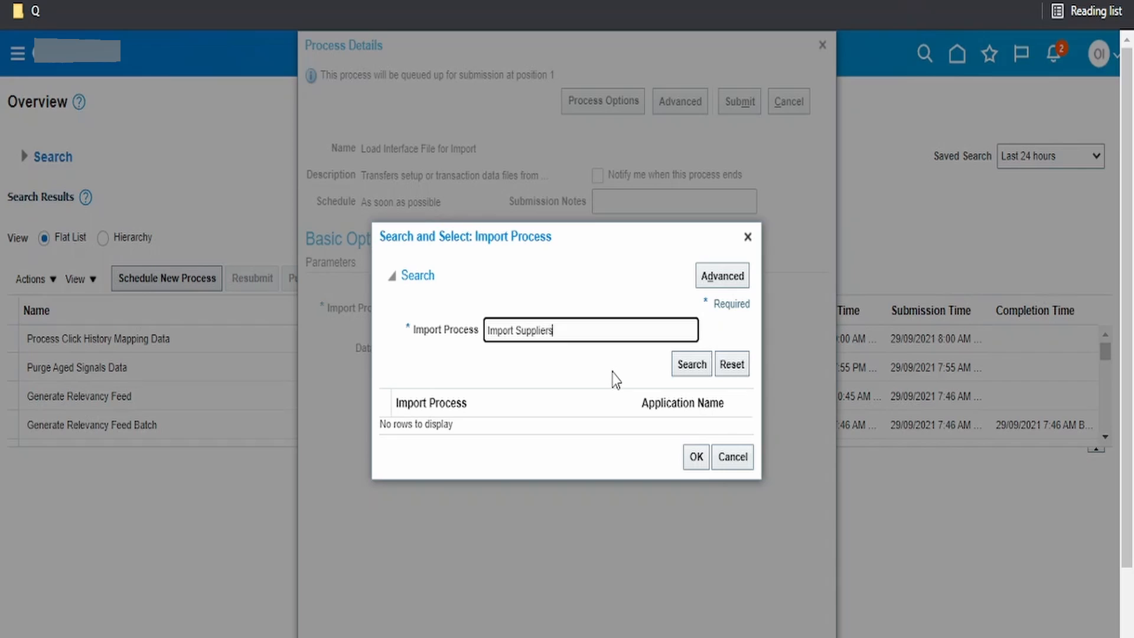
type("iers")
left_click(691, 364)
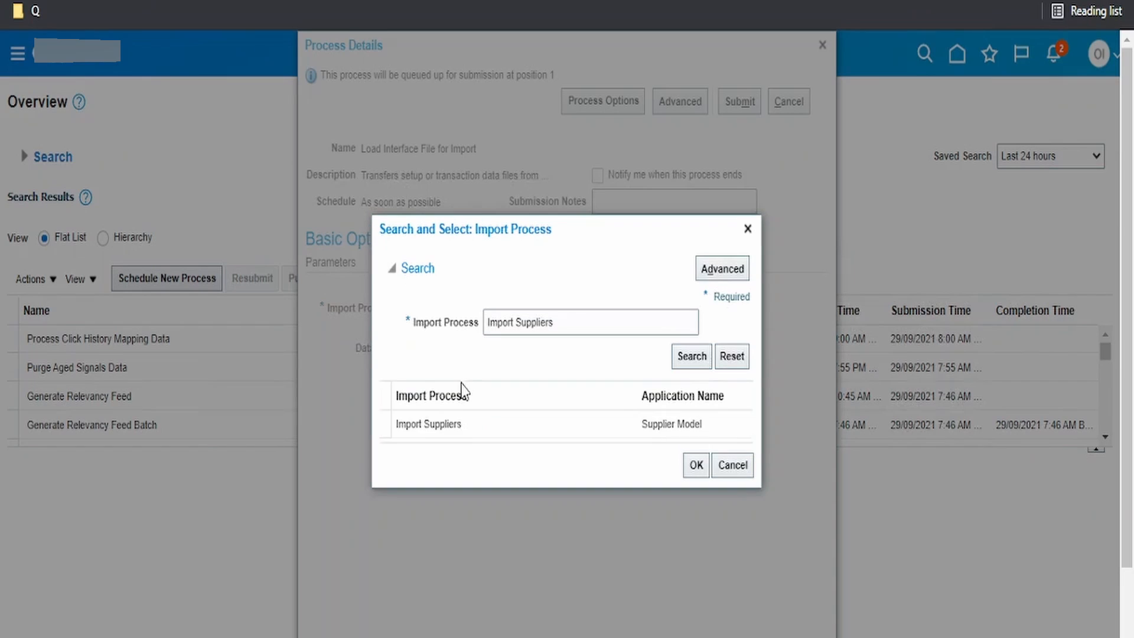
left_click(454, 425)
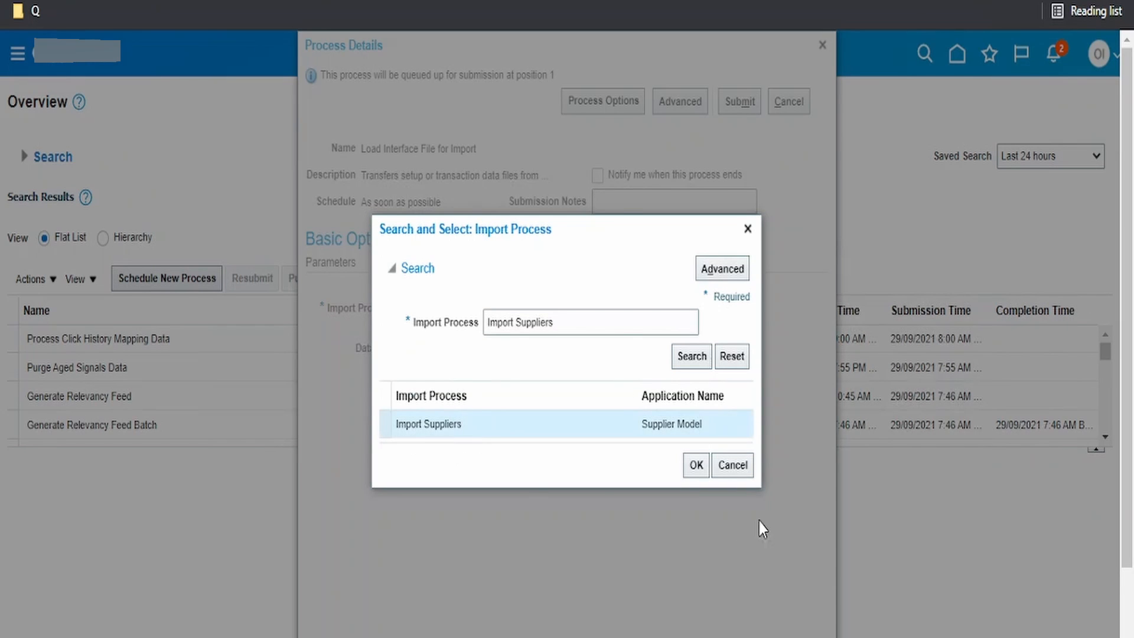
left_click(696, 466)
Choose PozSuppliersInt_L10001.zip as the data file and submit the load process
left_click(561, 349)
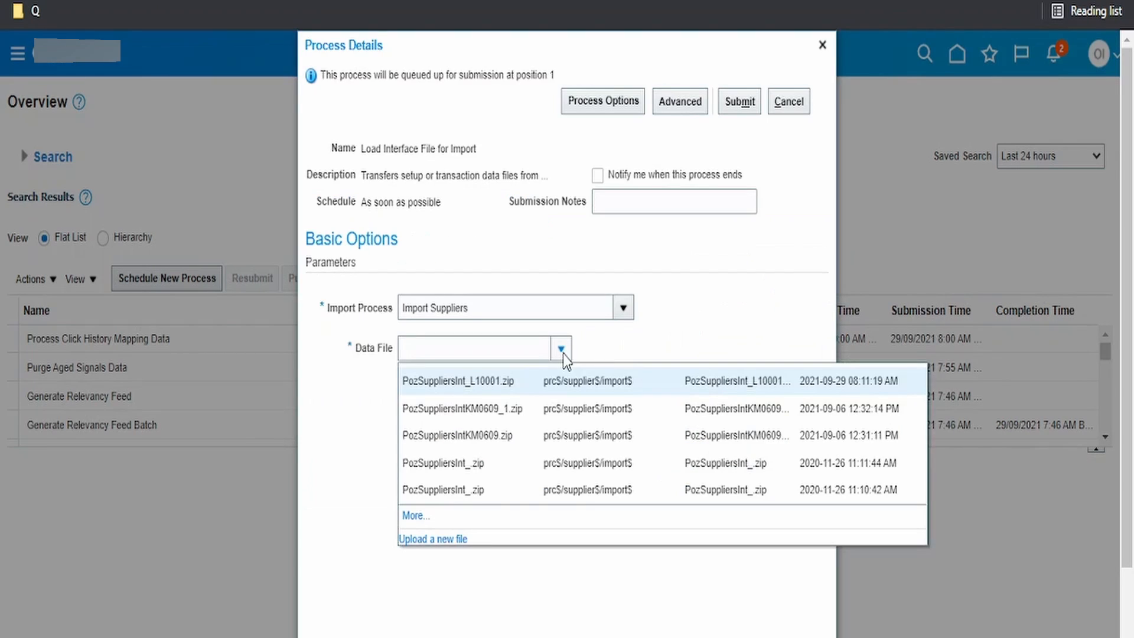
left_click(494, 384)
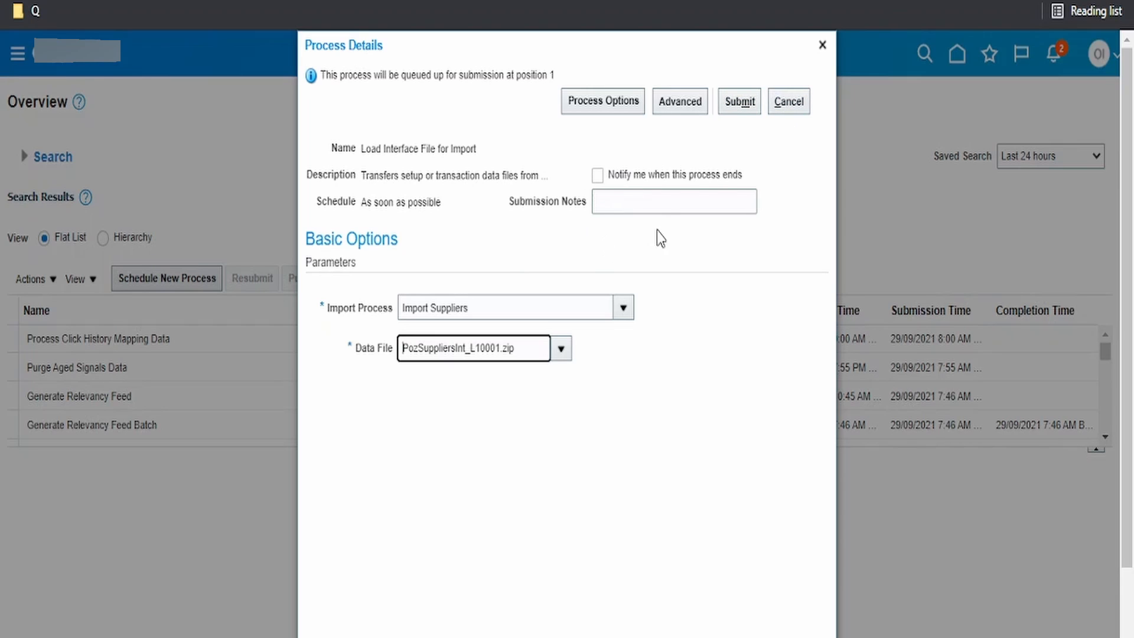
left_click(741, 103)
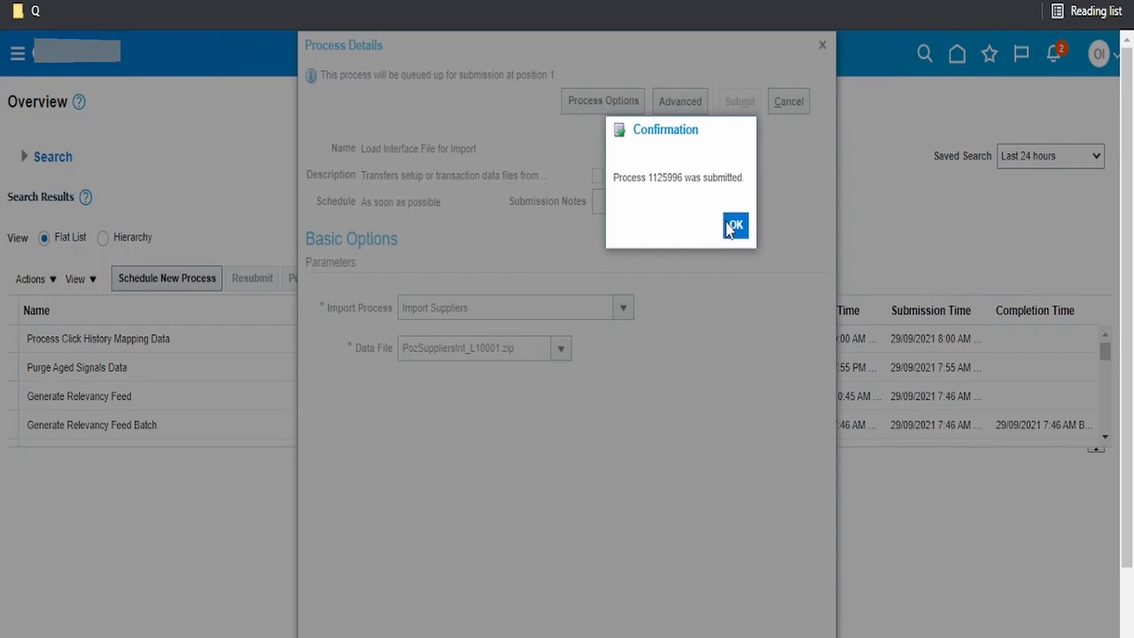
left_click(726, 224)
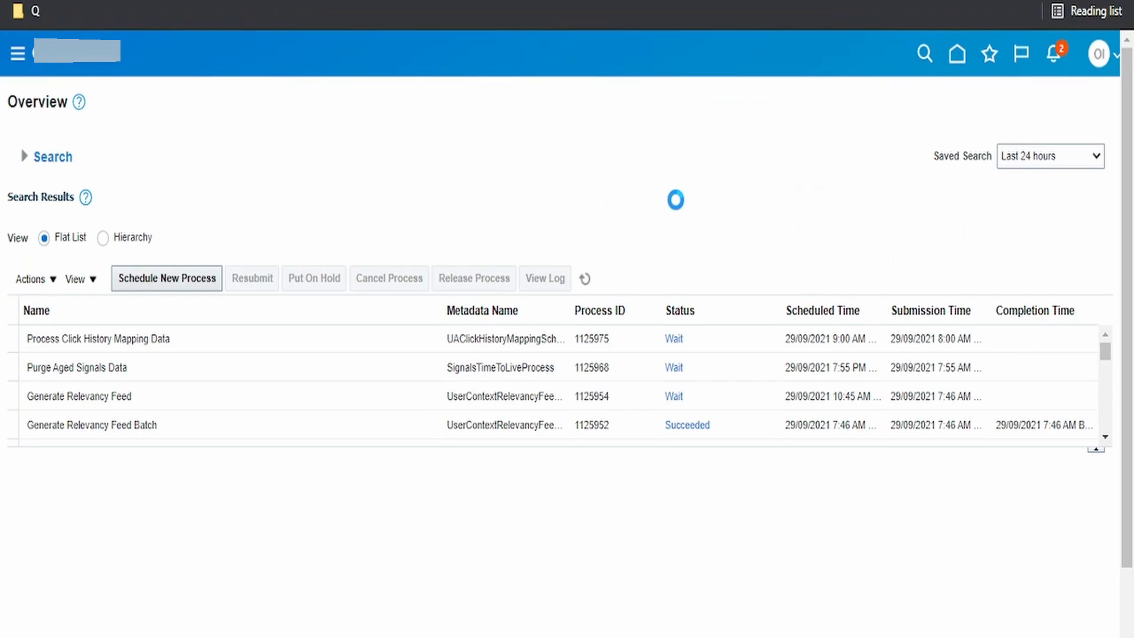
Refresh the process list and open the log attachment of the Load File to Interface process
left_click(591, 282)
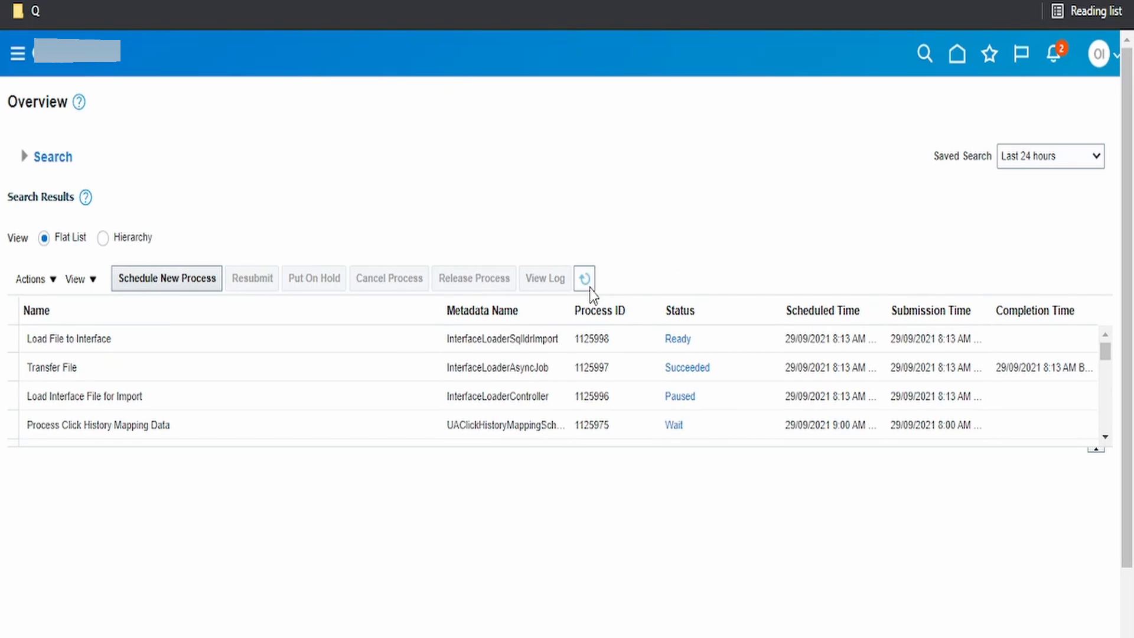
left_click(584, 339)
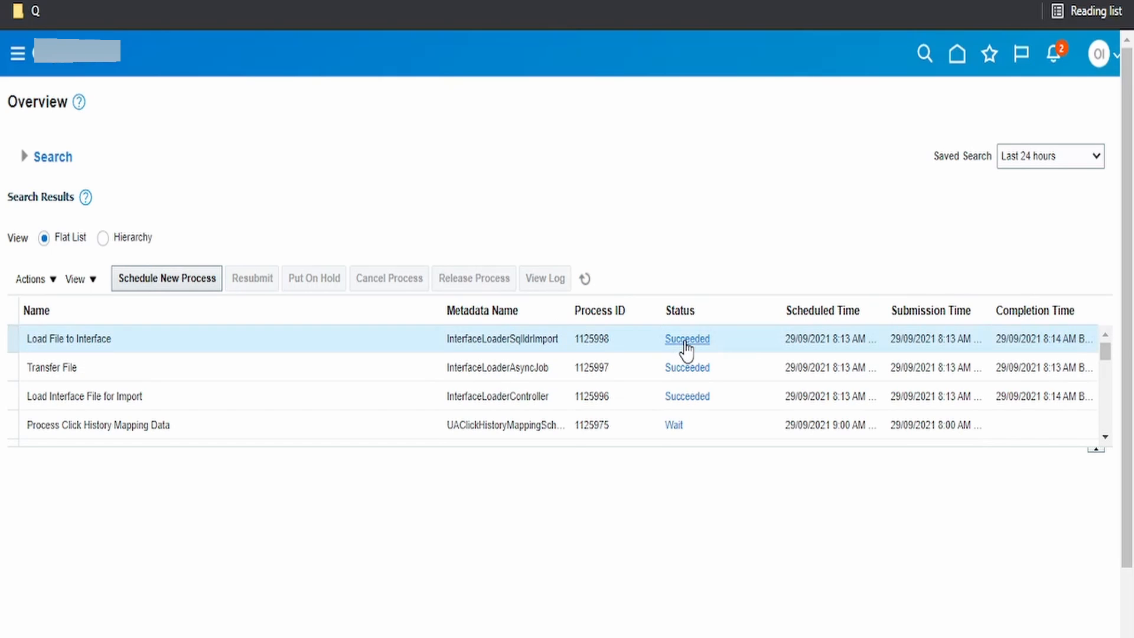
left_click(686, 339)
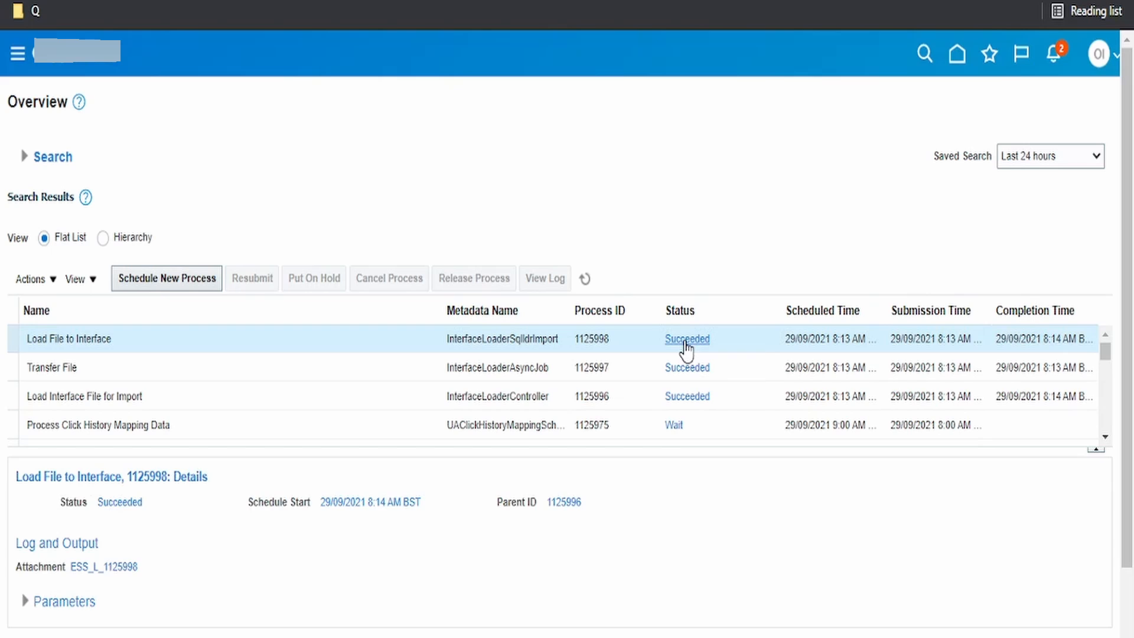
key("Return")
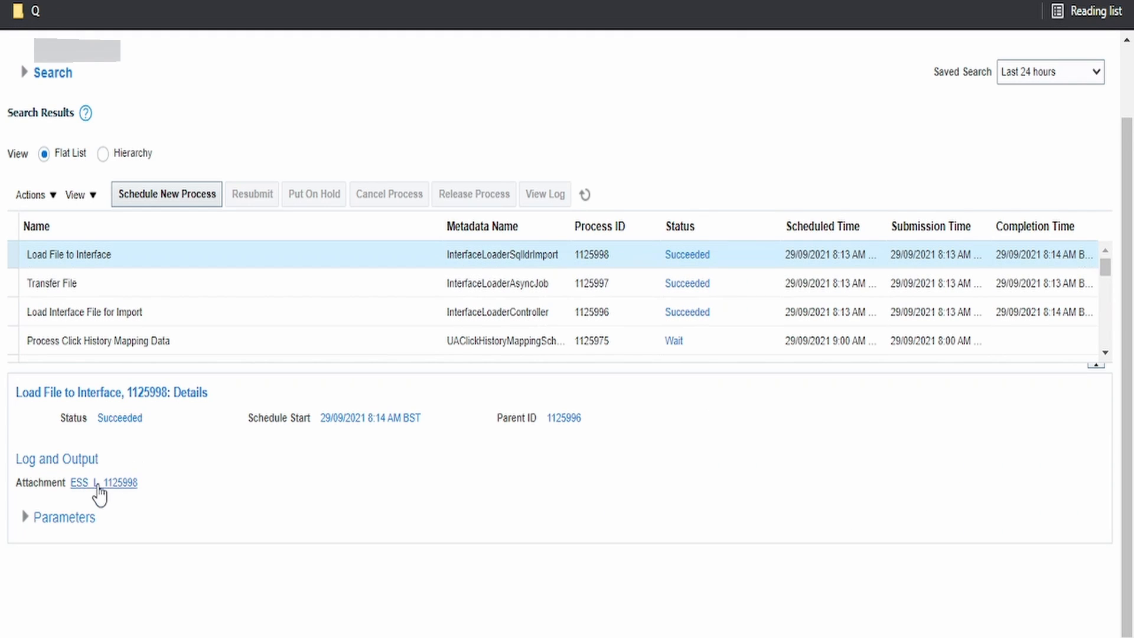
left_click(97, 483)
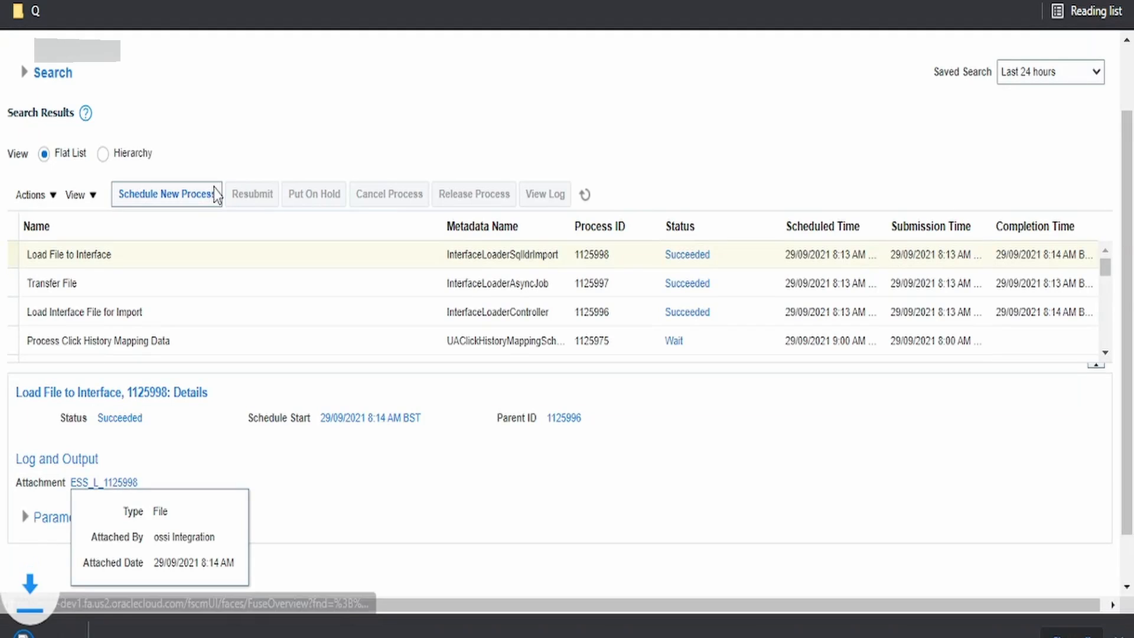
left_click(77, 632)
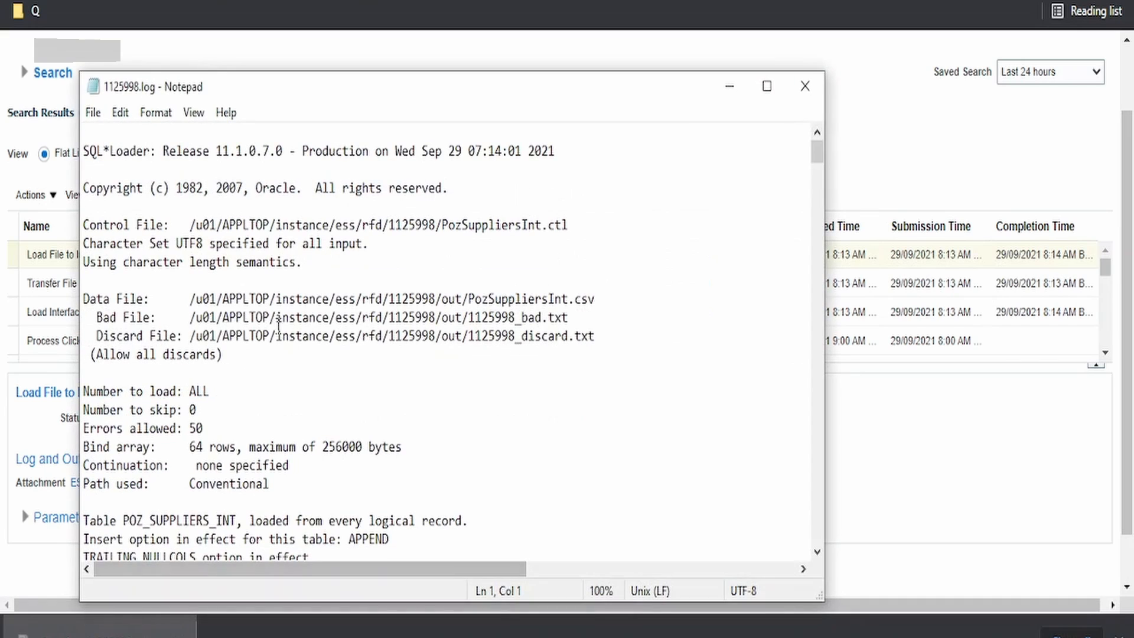
Examine the SQL*Loader log for the POZ_SUPPLIERS_INT load results and close it
scroll(282, 322, "down", 1)
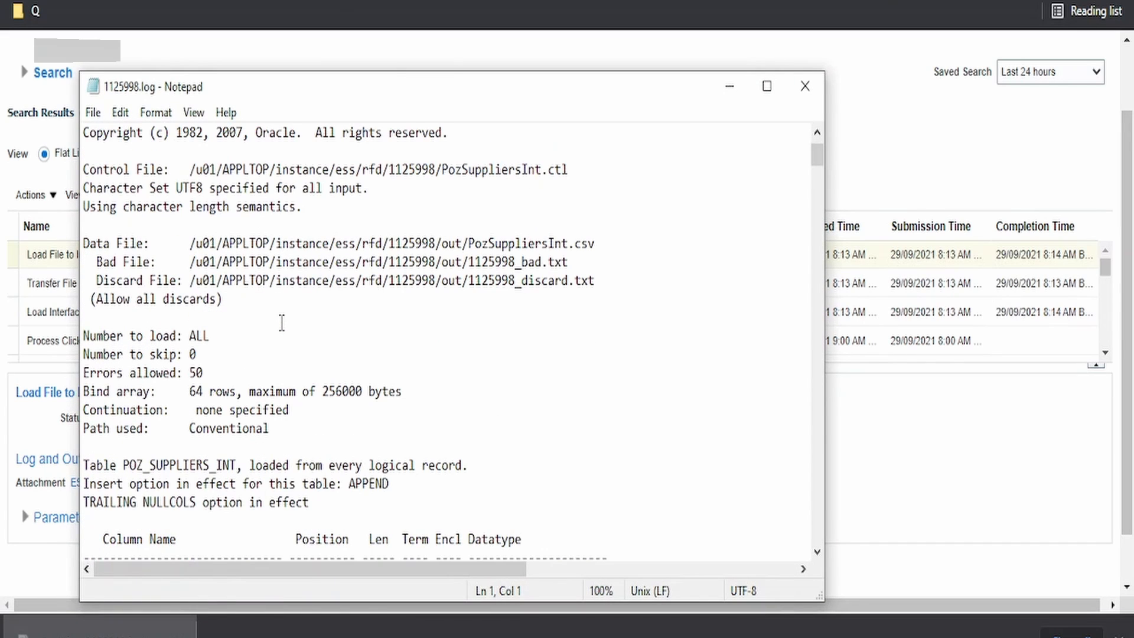
scroll(282, 322, "down", 4)
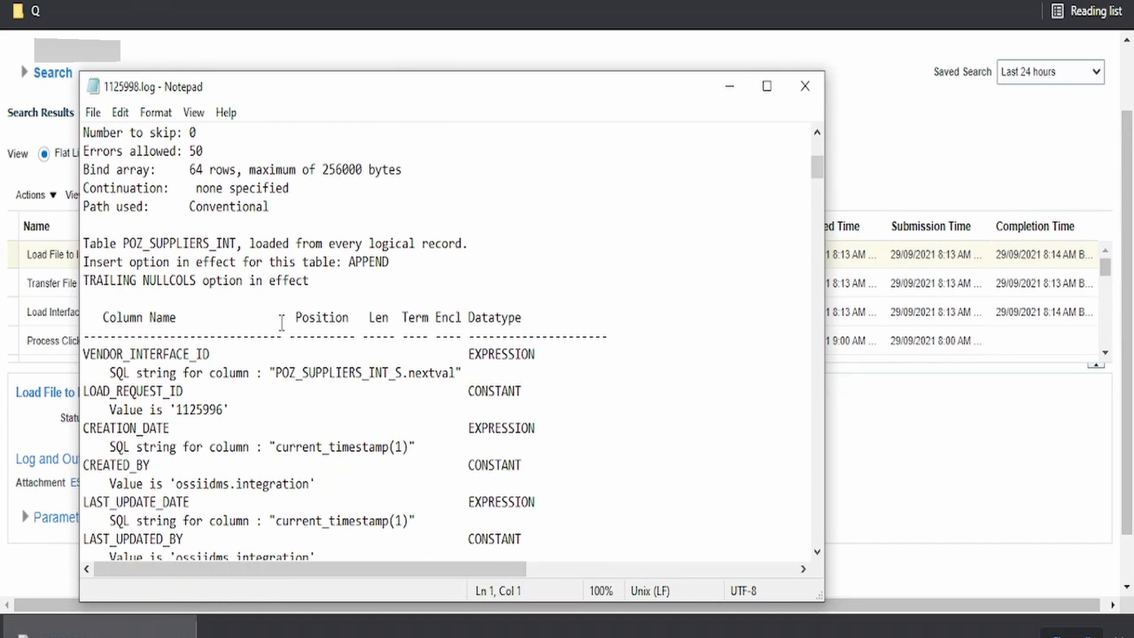
scroll(281, 323, "down", 15)
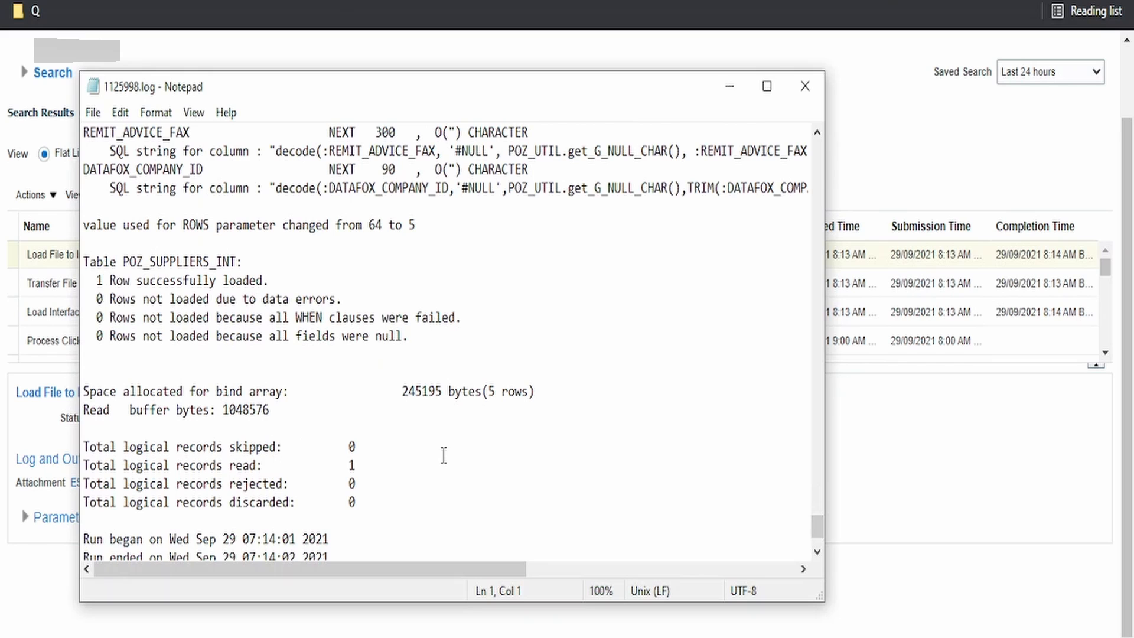
scroll(444, 455, "up", 20)
scroll(639, 289, "down", 1)
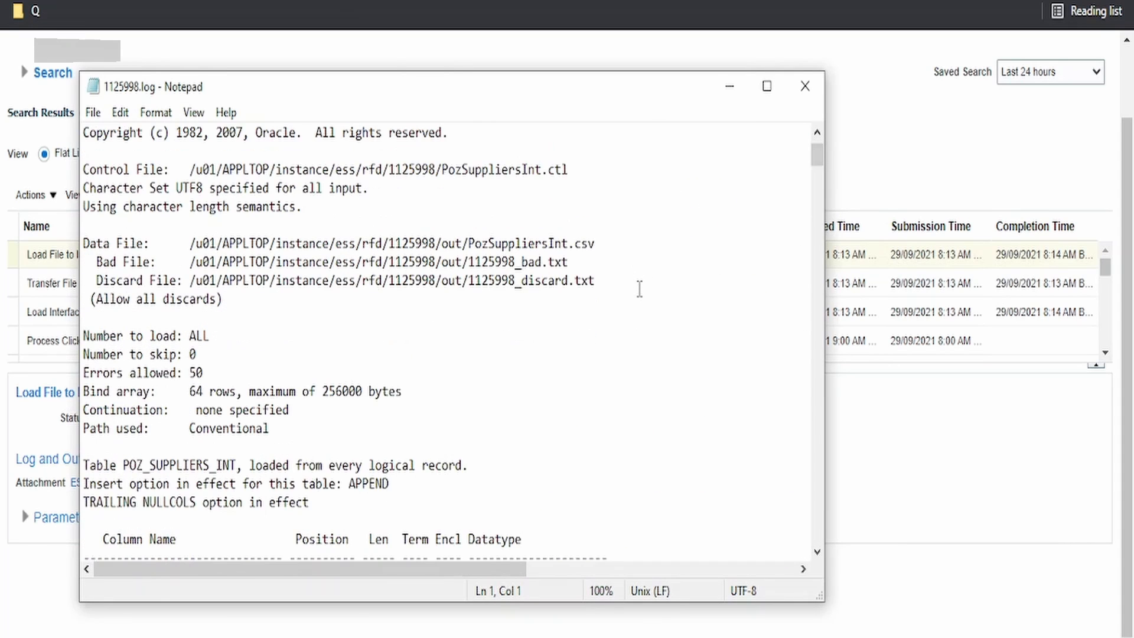
scroll(639, 289, "down", 10)
left_click(804, 85)
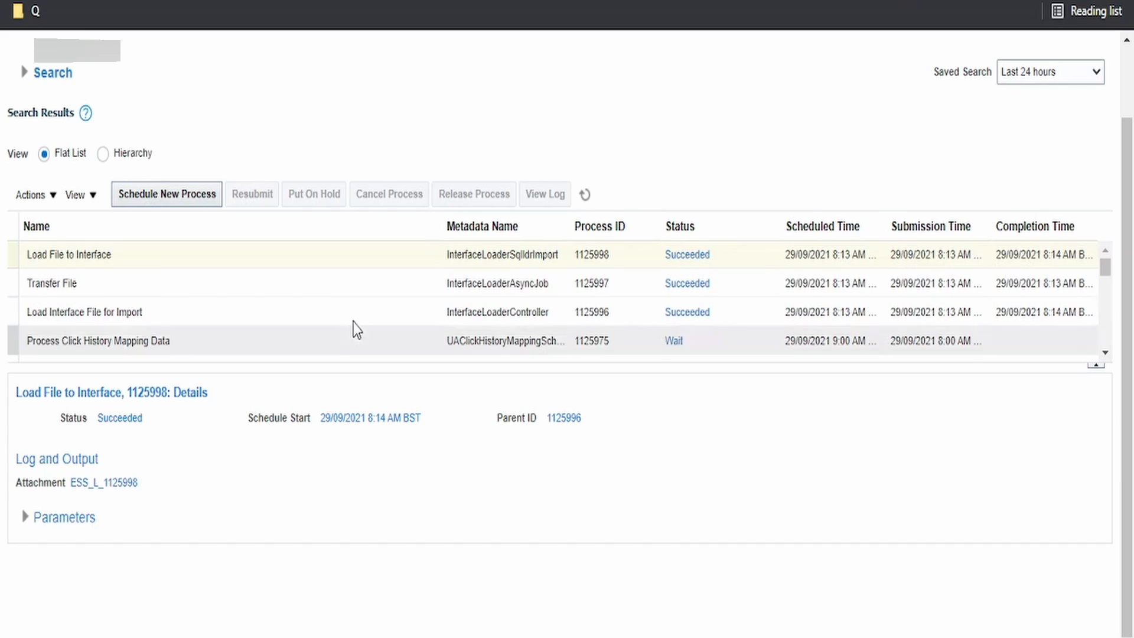
Schedule a new job named Import Suppliers and open its process details
left_click(193, 204)
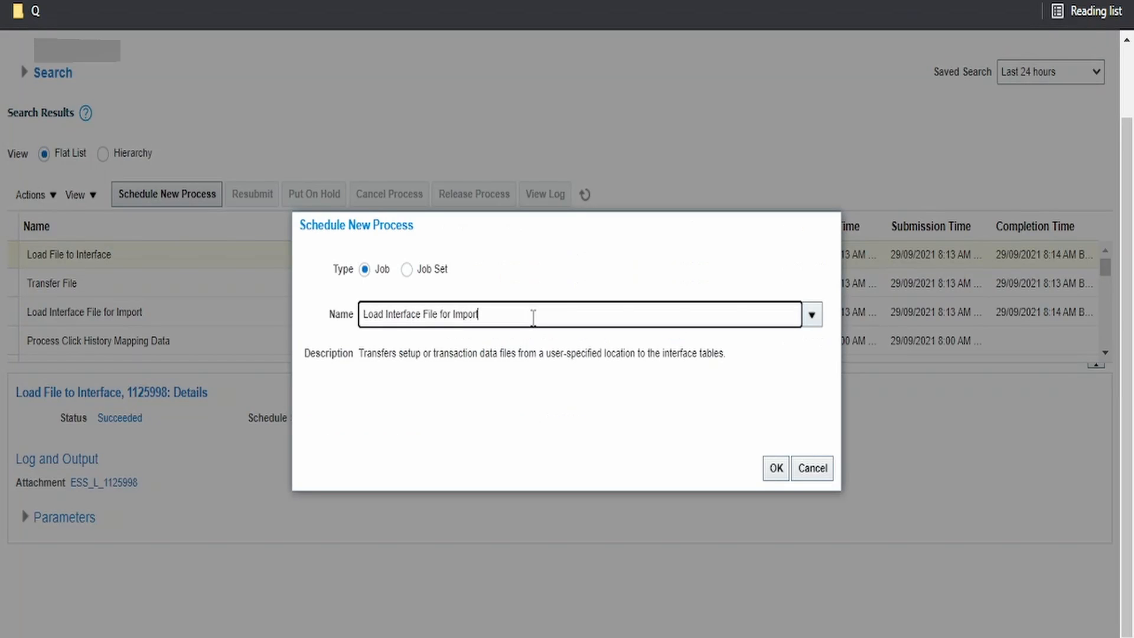
left_click_drag(534, 318, 365, 313)
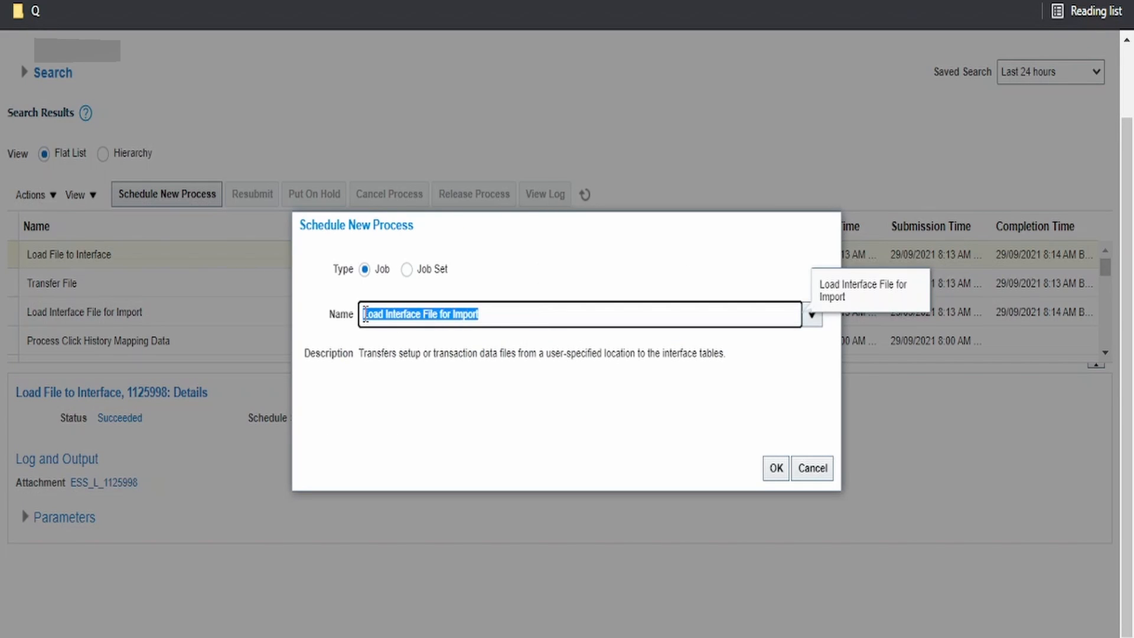
type("Impo")
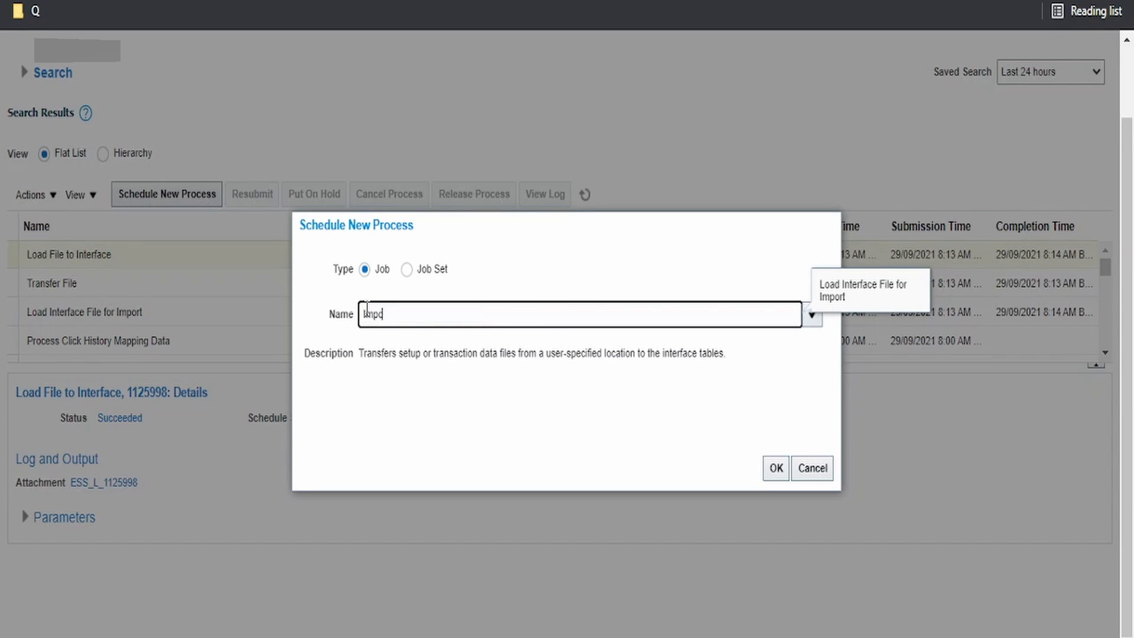
type("rt Suppliers")
left_click(775, 467)
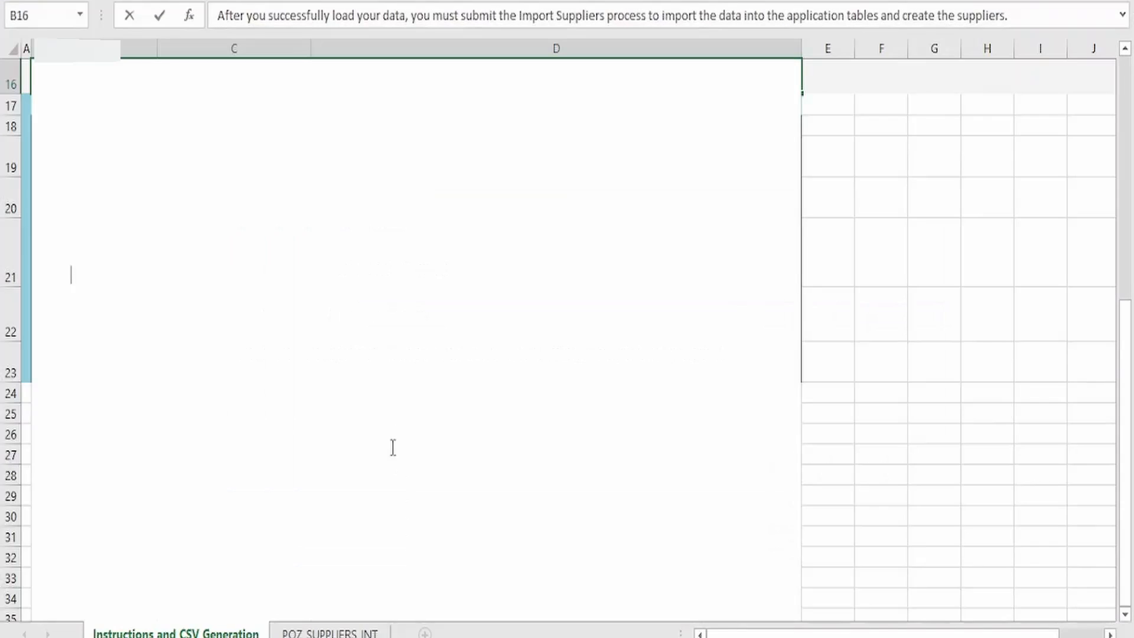
Return to the Excel template, leave the open instructions cell and review the supplier loading recommendations
left_click(867, 434)
scroll(608, 440, "up", 4)
scroll(597, 437, "down", 3)
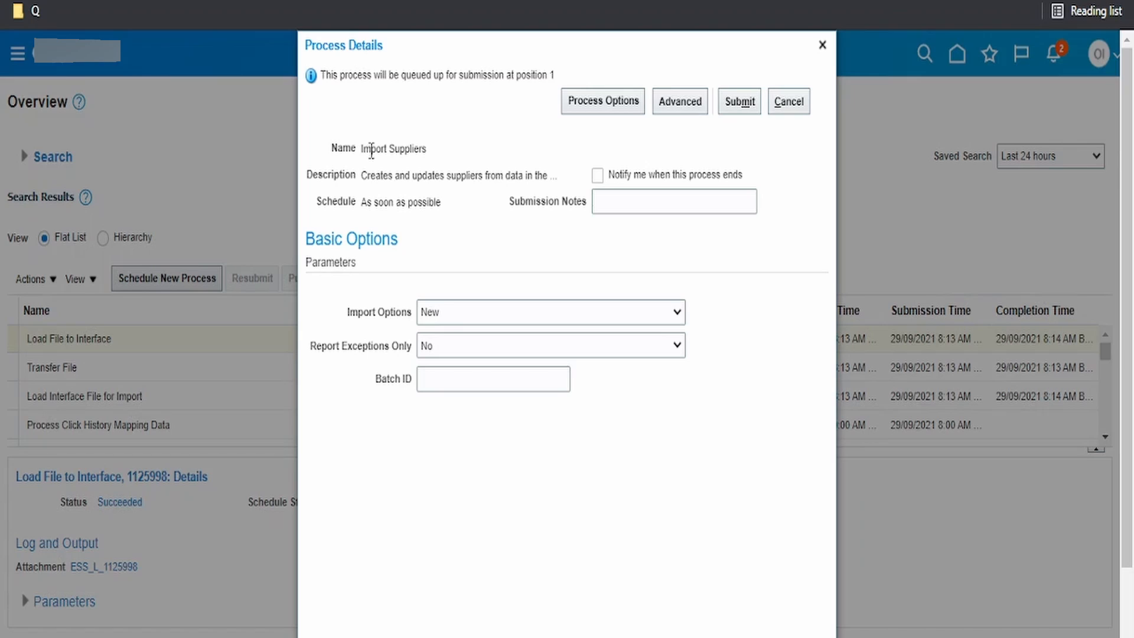
In Oracle Fusion Cloud, review the available Import Options choices for the Import Suppliers process
left_click_drag(360, 148, 457, 165)
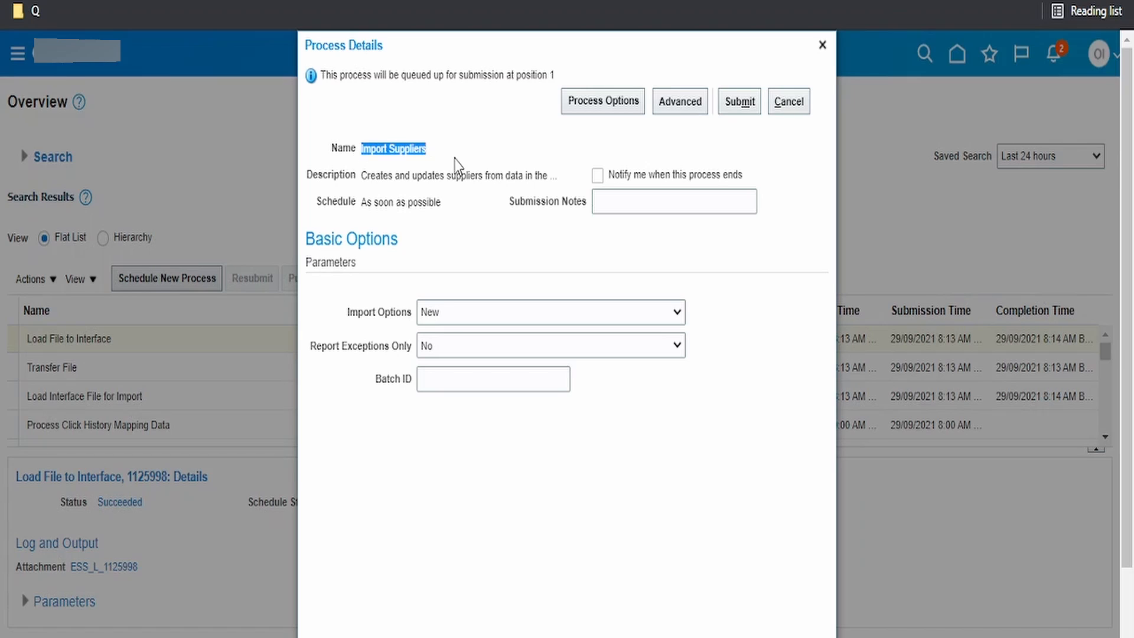
left_click(456, 317)
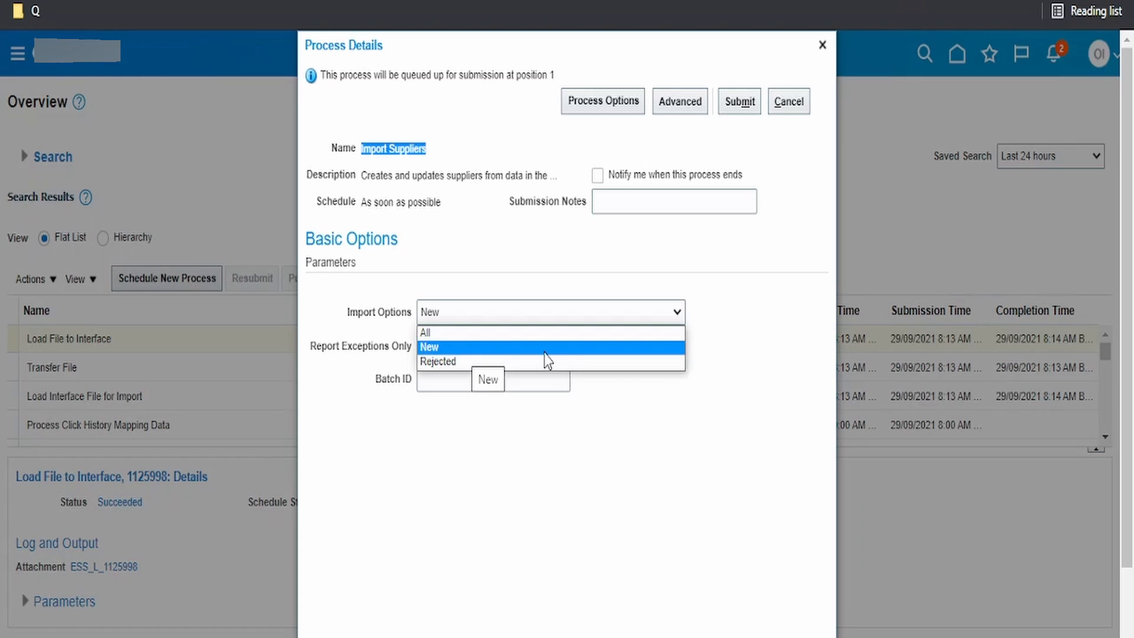
left_click(603, 580)
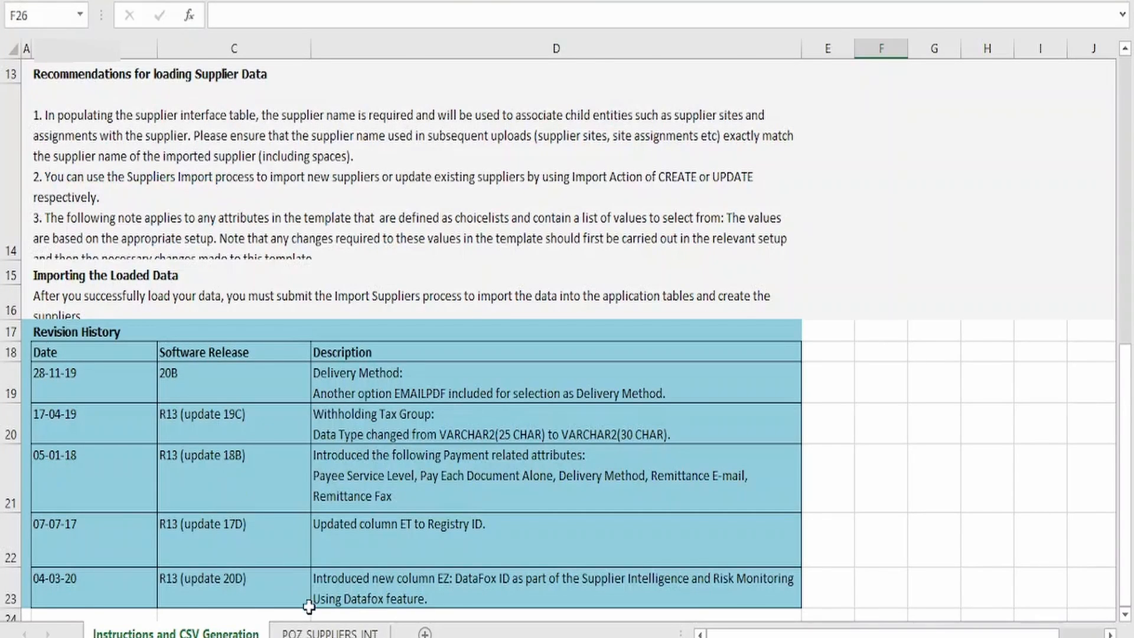
Copy batch ID L1000001 from the POZ_SUPPLIERS_INT sheet into the Import Suppliers Batch ID parameter and check the Report Exceptions Only choices
left_click(330, 633)
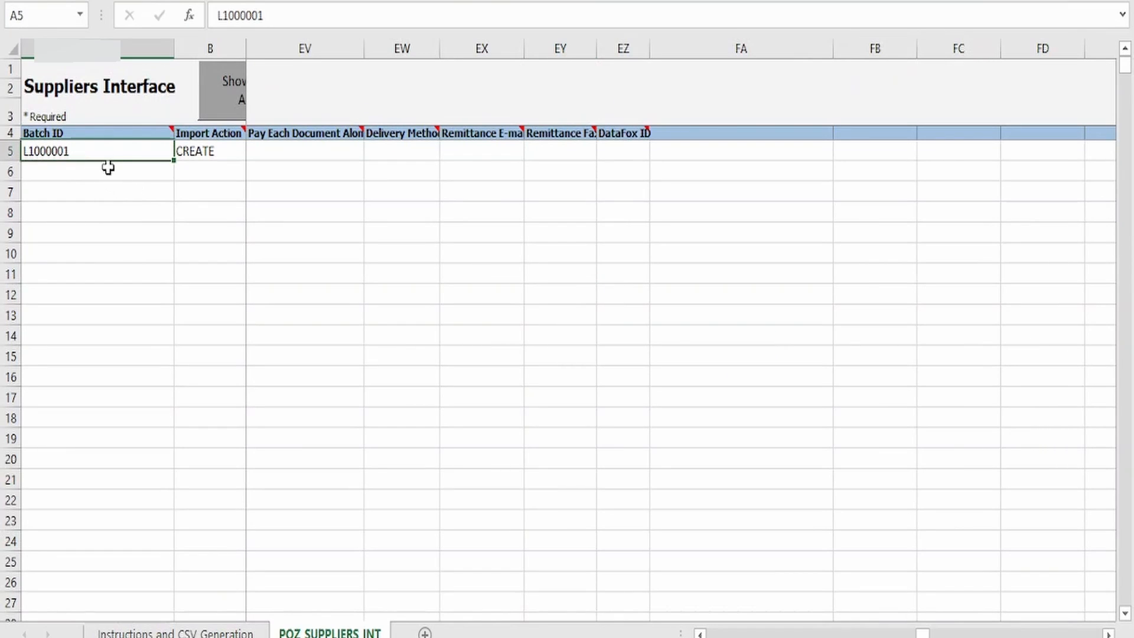
left_click_drag(269, 18, 216, 17)
key("ctrl+c")
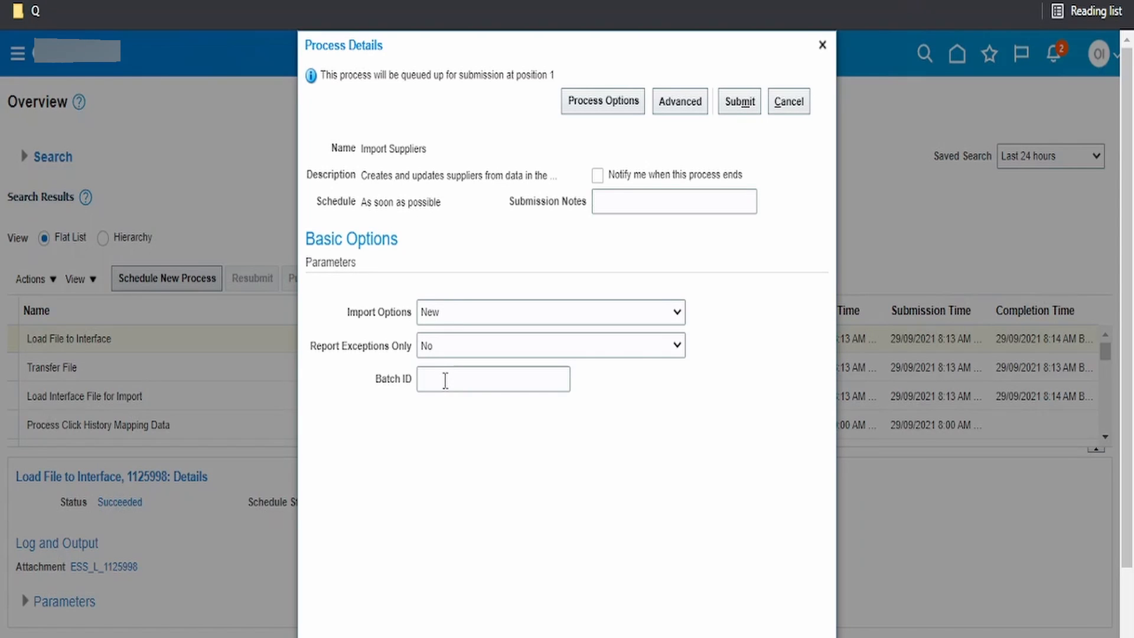
left_click(444, 379)
key("ctrl+v")
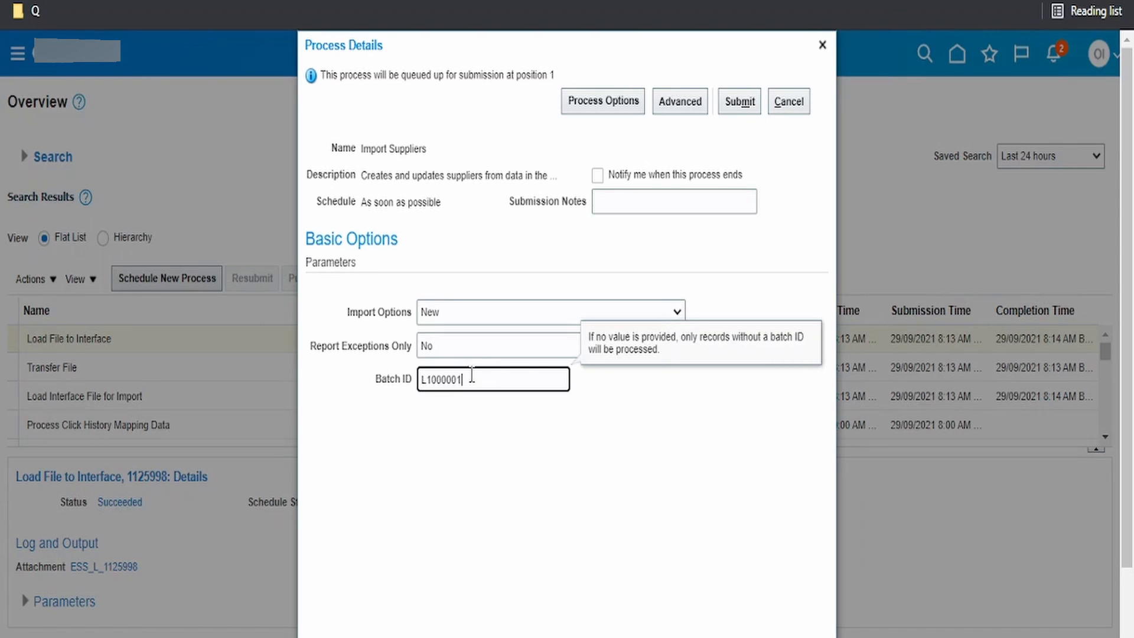
left_click(440, 347)
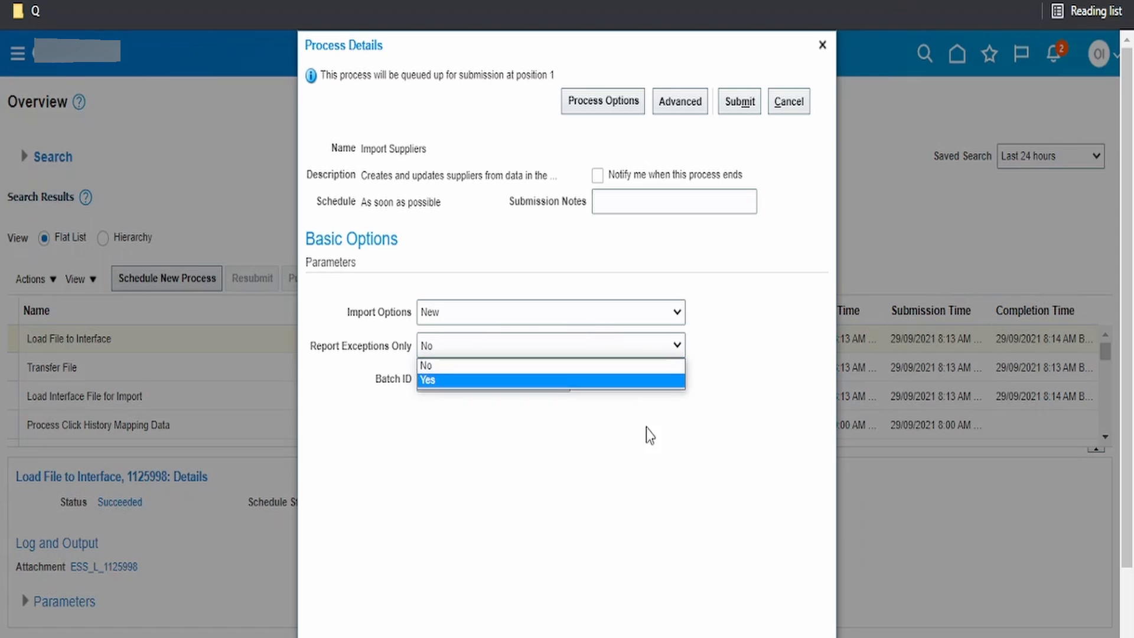
left_click(385, 389)
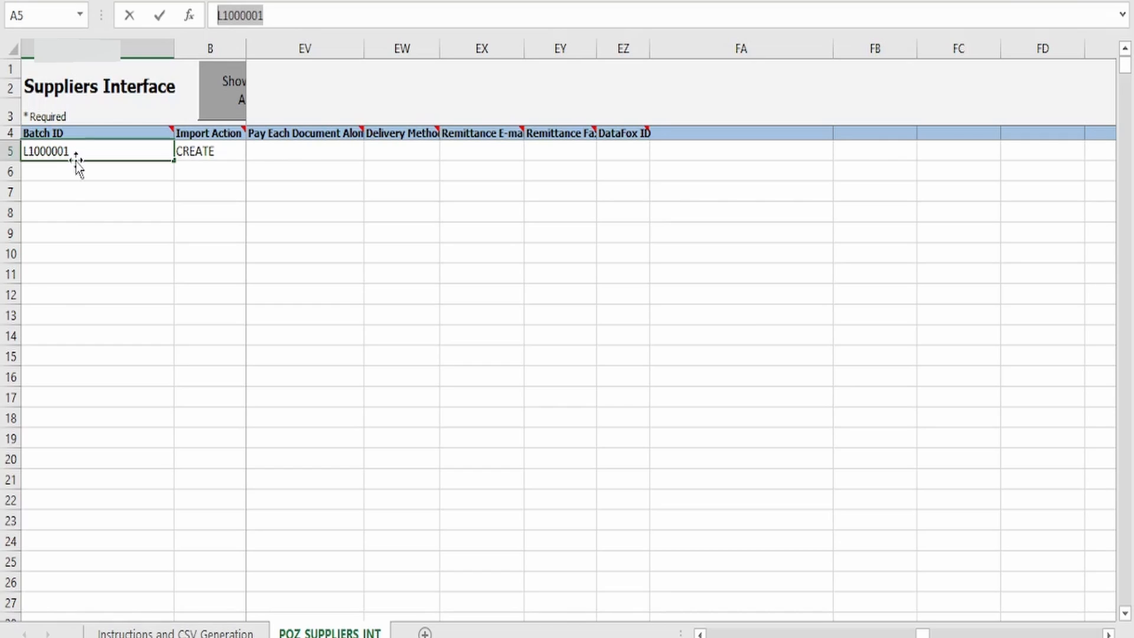
In the Excel template, fill batch ID L1000001 down the Batch ID column from row 5 to row 17
left_click_drag(77, 161, 56, 476)
key("ctrl+z")
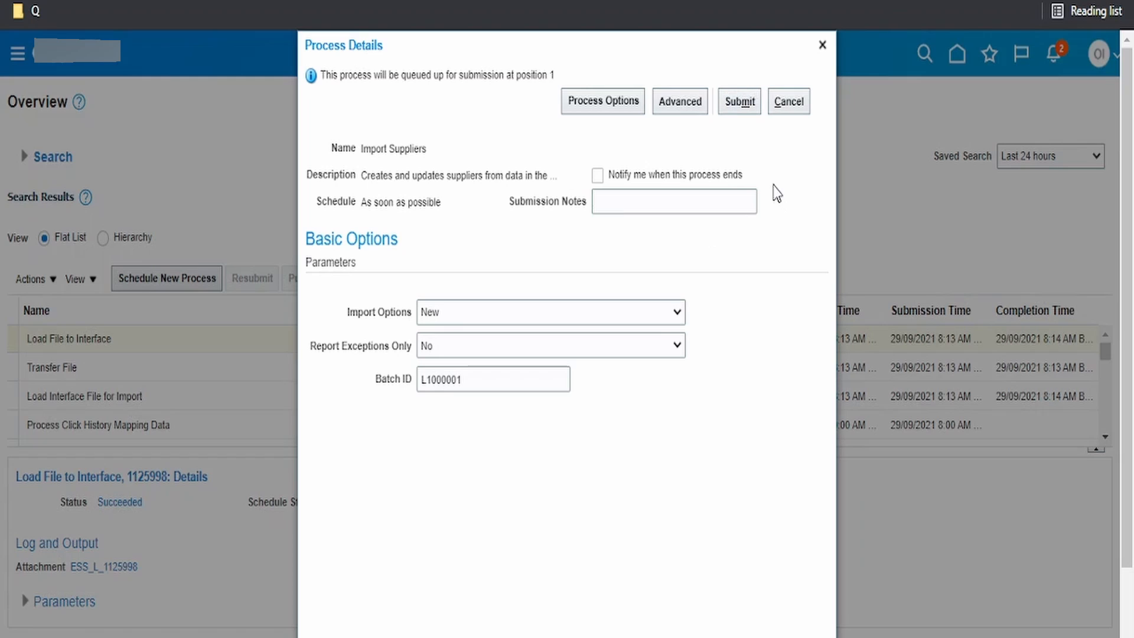
In Oracle Fusion Cloud, submit the Import Suppliers process and refresh the process list
left_click(742, 108)
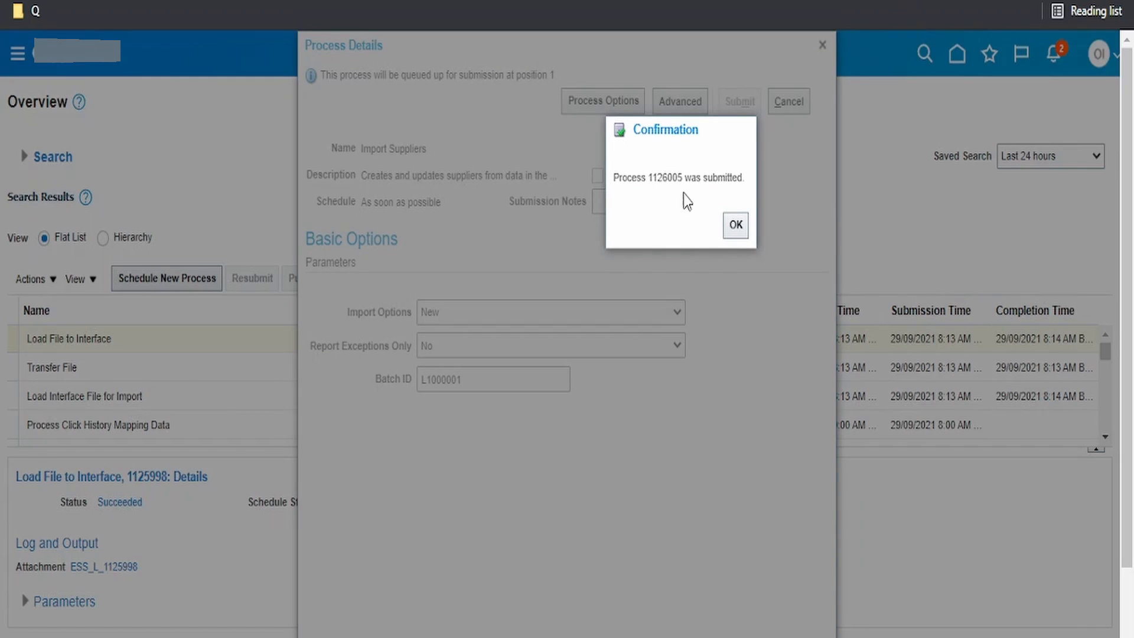
left_click(735, 225)
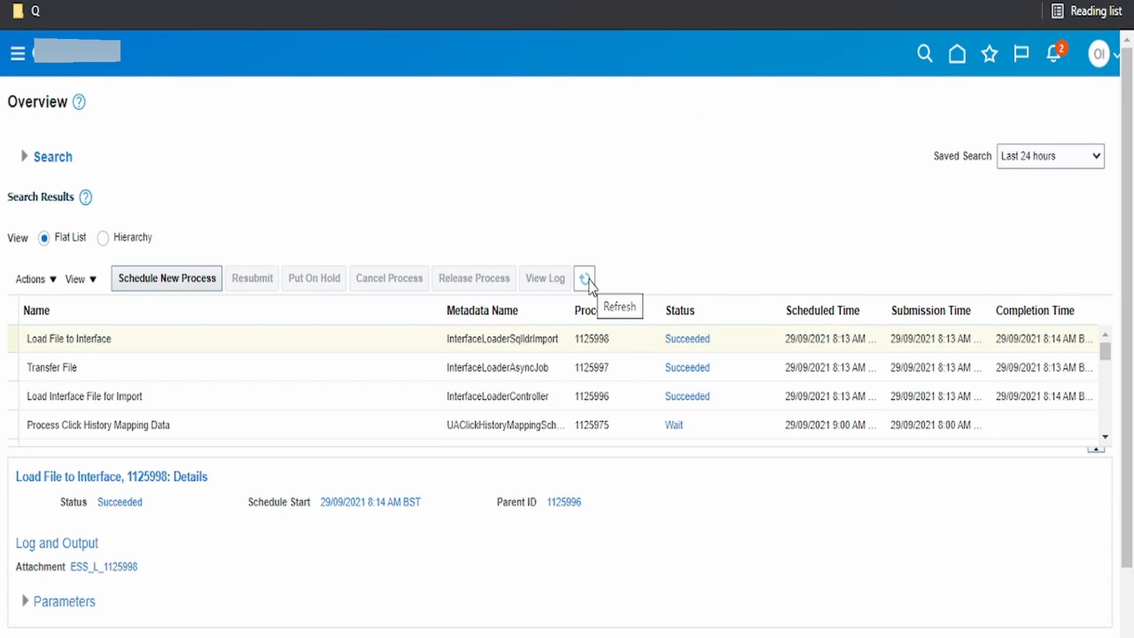
left_click(589, 279)
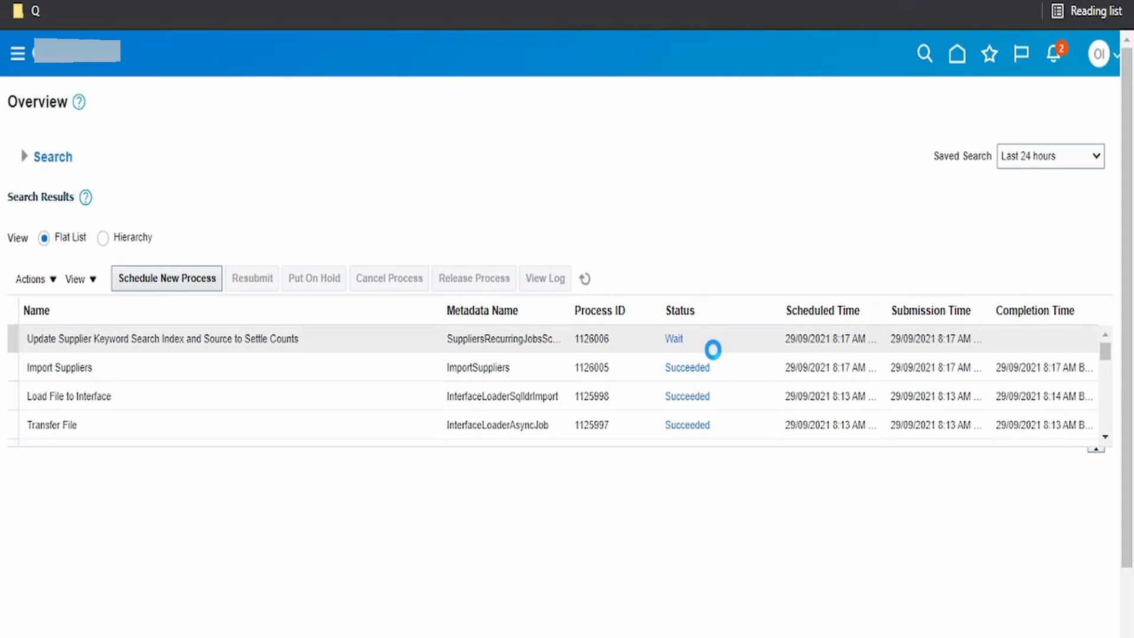
Select the Import Suppliers process, dismiss its job status and open the PDF report from its attachments
left_click(697, 372)
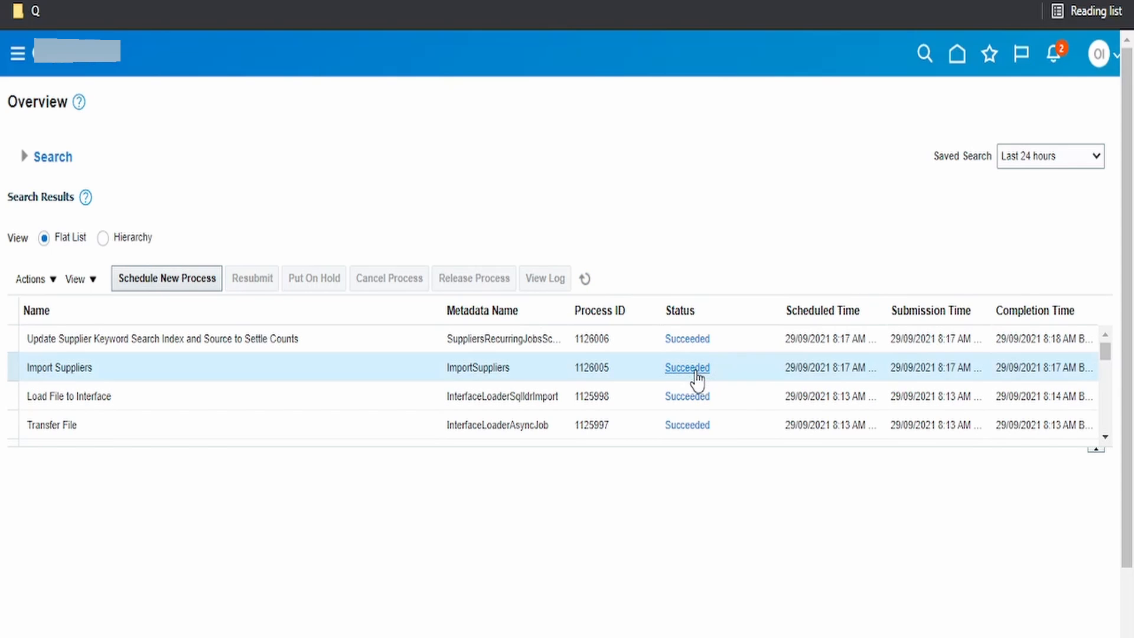
left_click(696, 370)
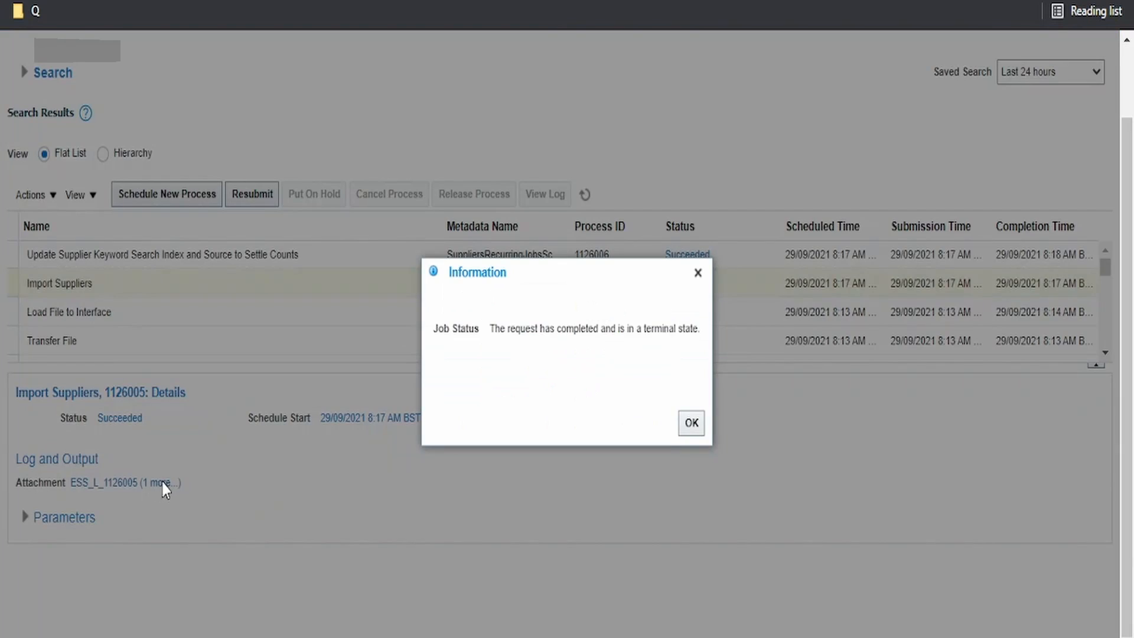
left_click(686, 422)
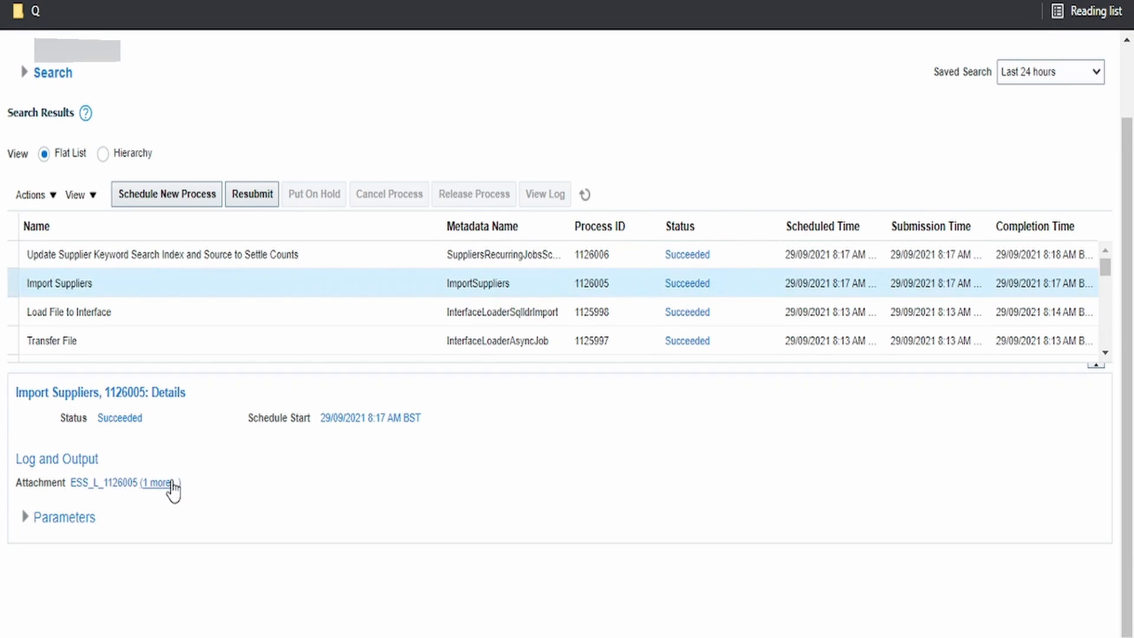
left_click(172, 483)
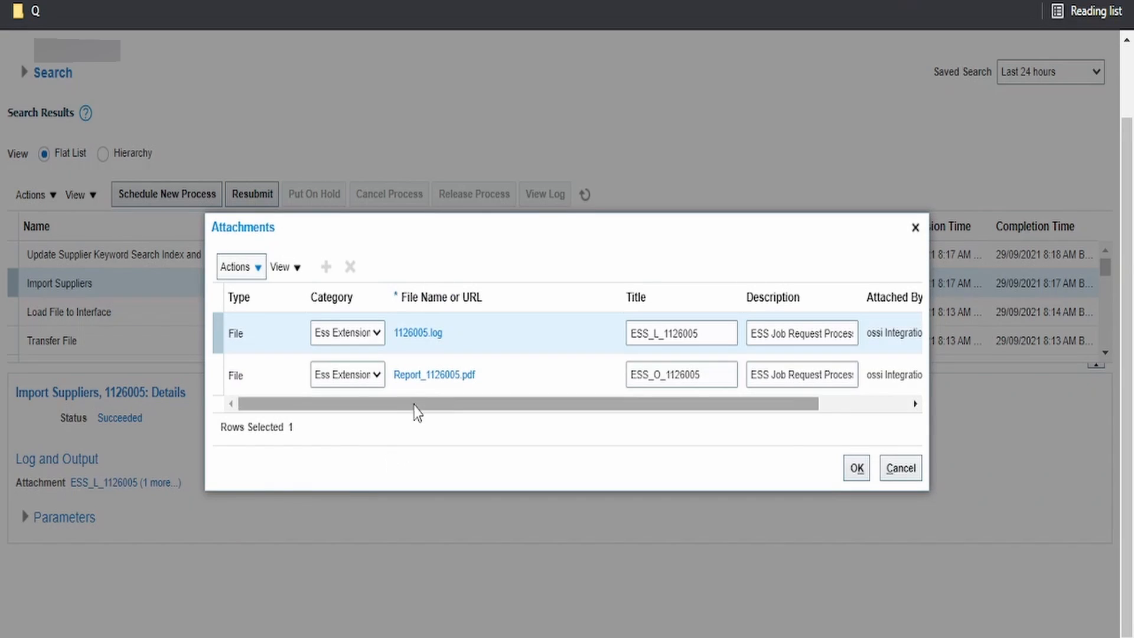
left_click(430, 375)
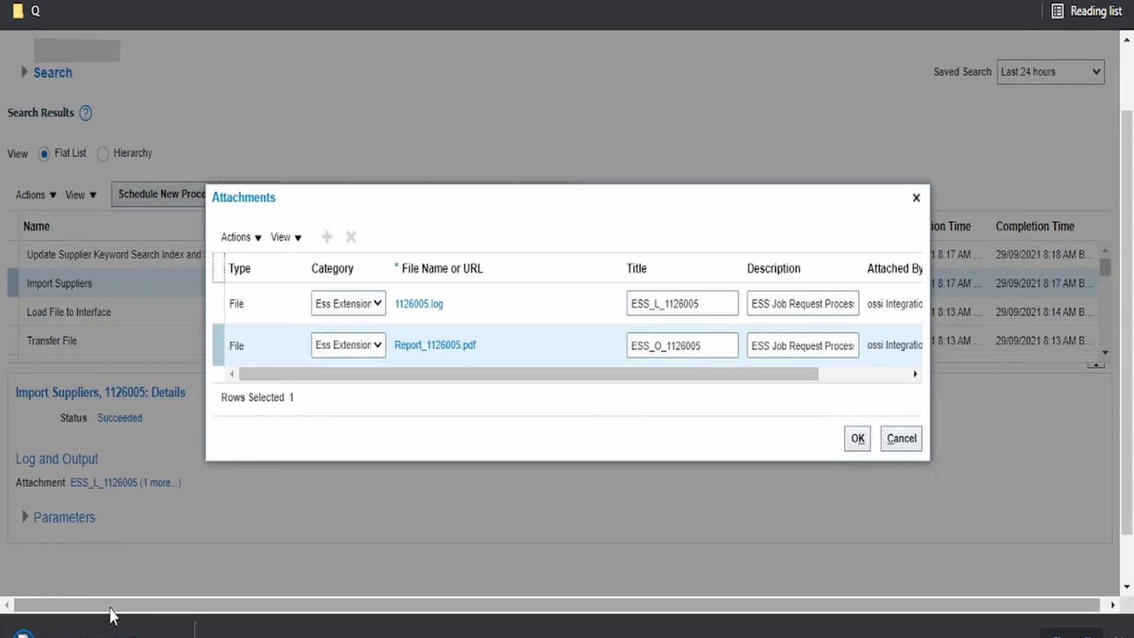
left_click(111, 614)
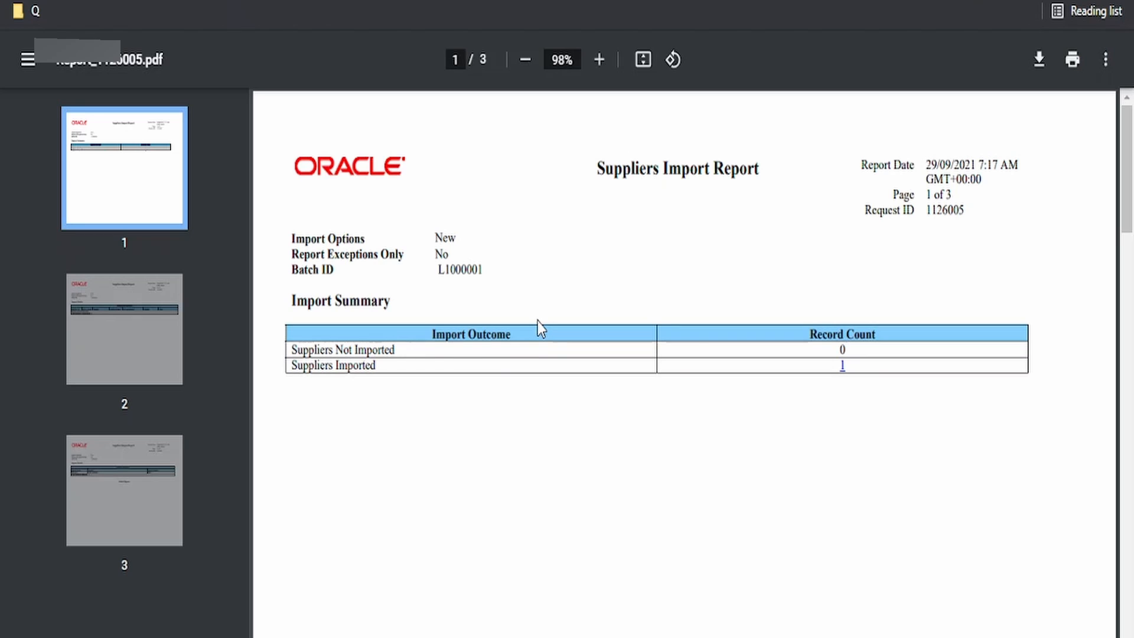
Examine the Suppliers Import Report's summary, rejected suppliers and imported suppliers with their numbers, and close the report and attachments
scroll(538, 322, "down", 8)
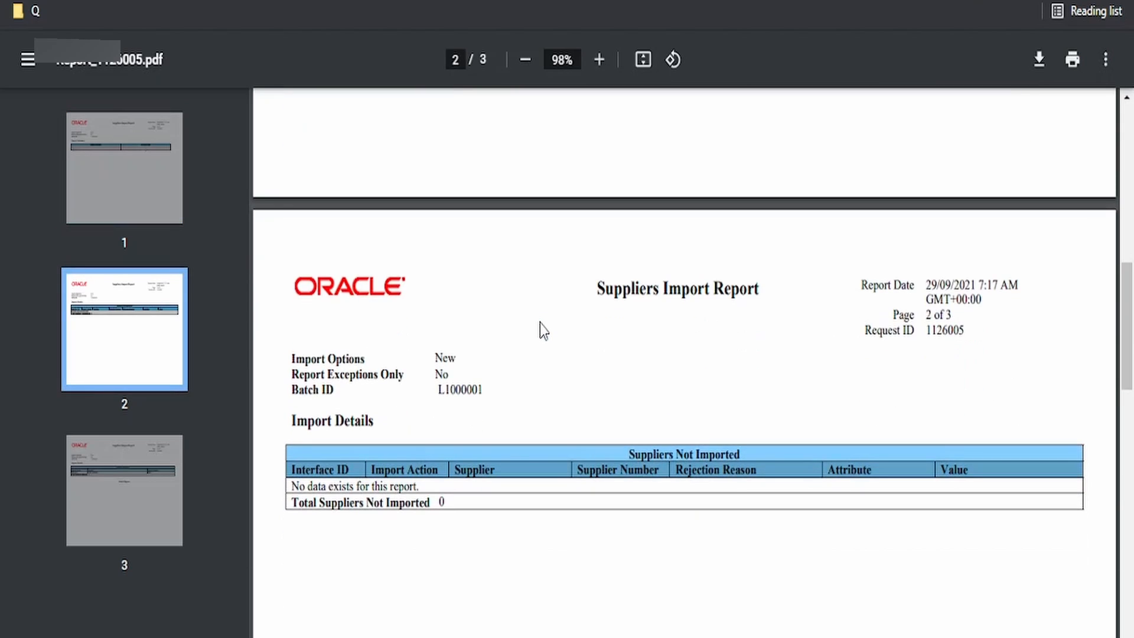
scroll(540, 323, "down", 10)
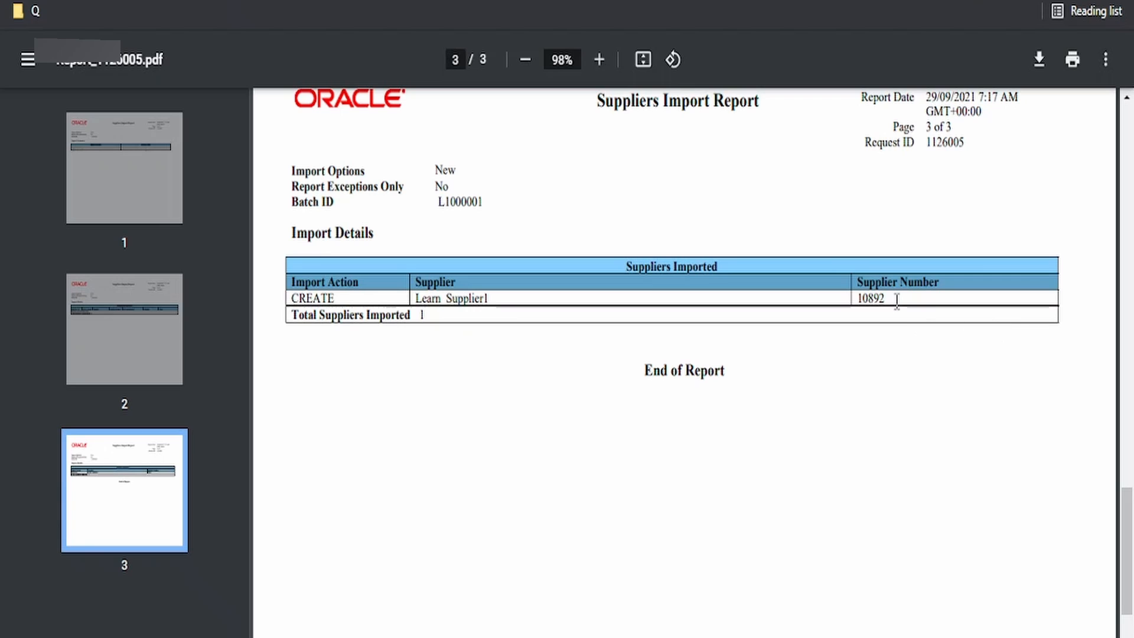
left_click_drag(903, 299, 860, 301)
left_click_drag(497, 299, 400, 314)
scroll(582, 354, "down", 3)
scroll(650, 378, "up", 8)
scroll(768, 414, "down", 5)
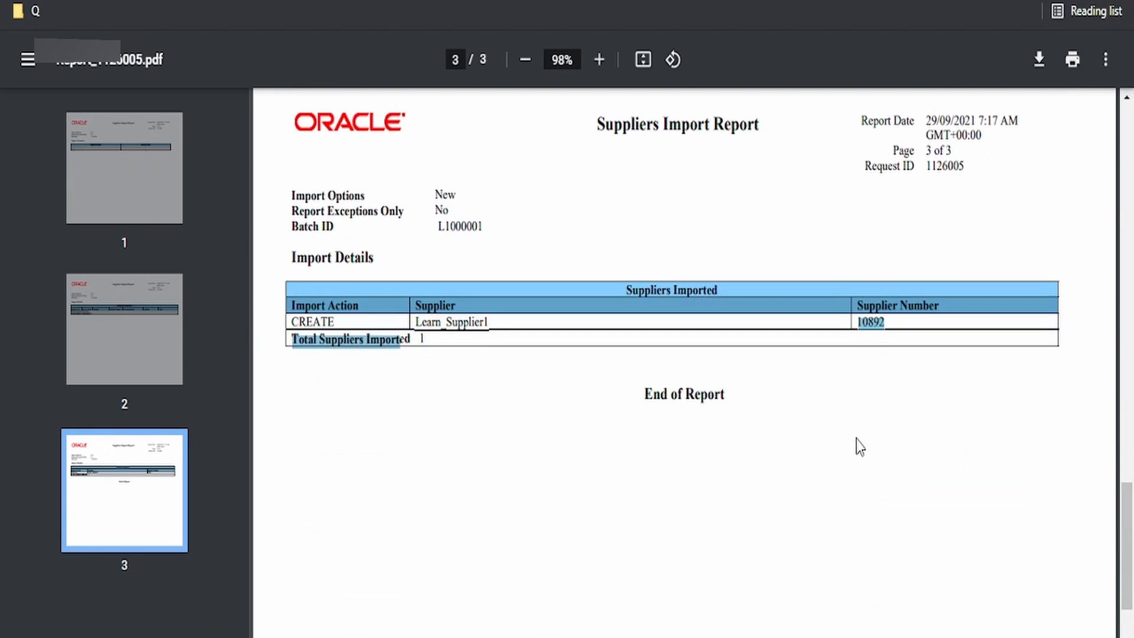
left_click(889, 330)
mouse_move(890, 328)
left_mouse_down()
mouse_move(894, 306)
mouse_move(872, 328)
left_mouse_up()
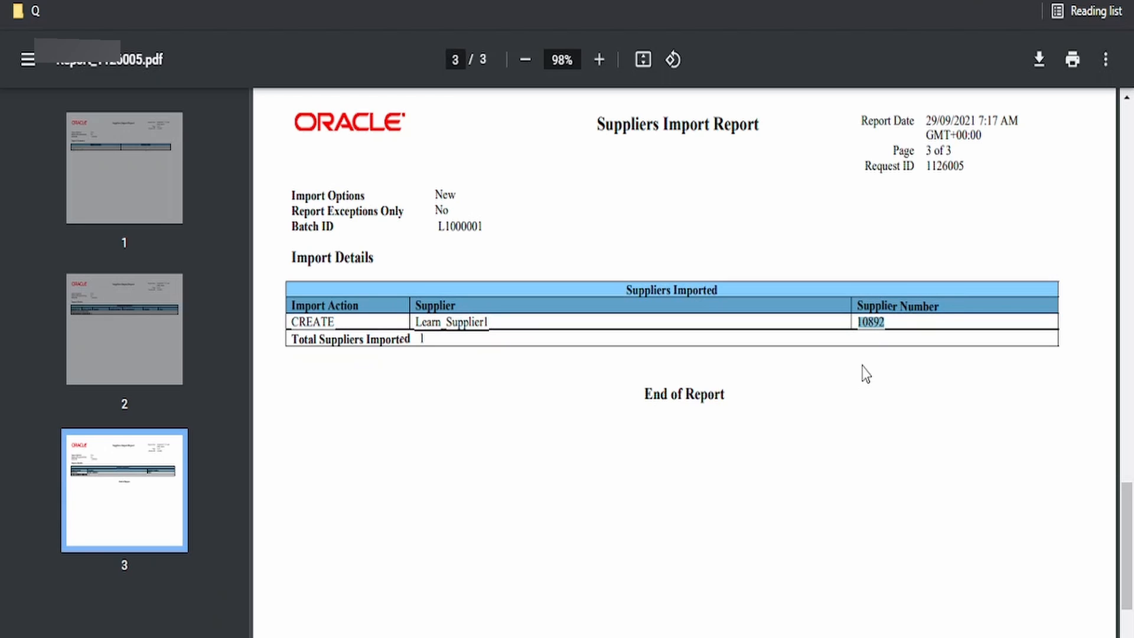
key("ctrl+w")
left_click(858, 438)
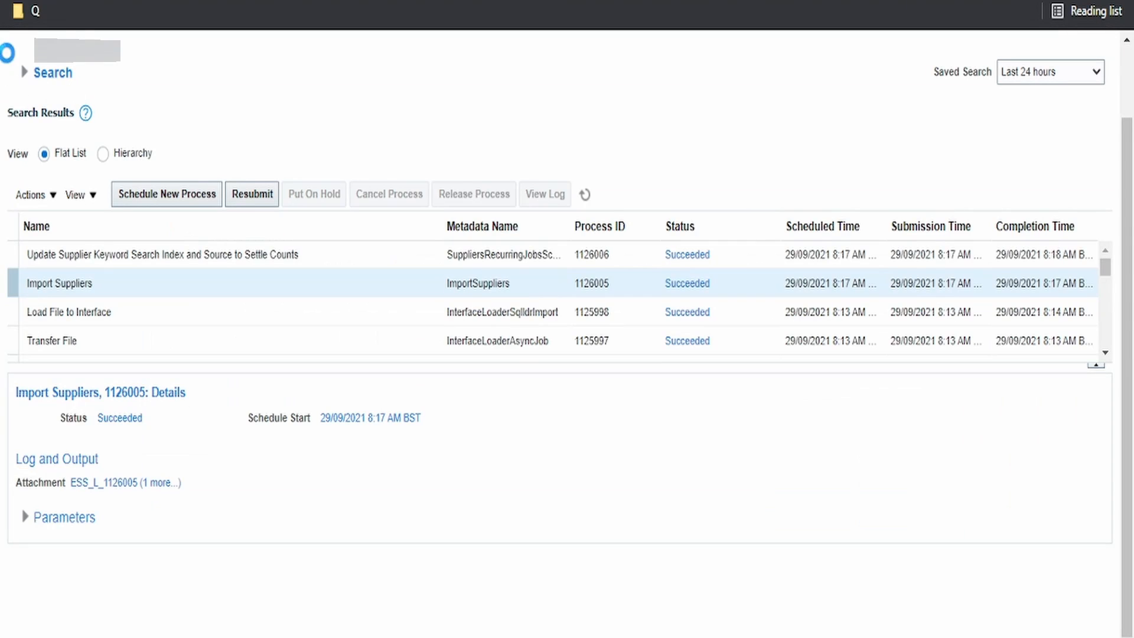
Go to Suppliers under Procurement and open the Manage Suppliers task
scroll(45, 125, "up", 2)
left_click(17, 54)
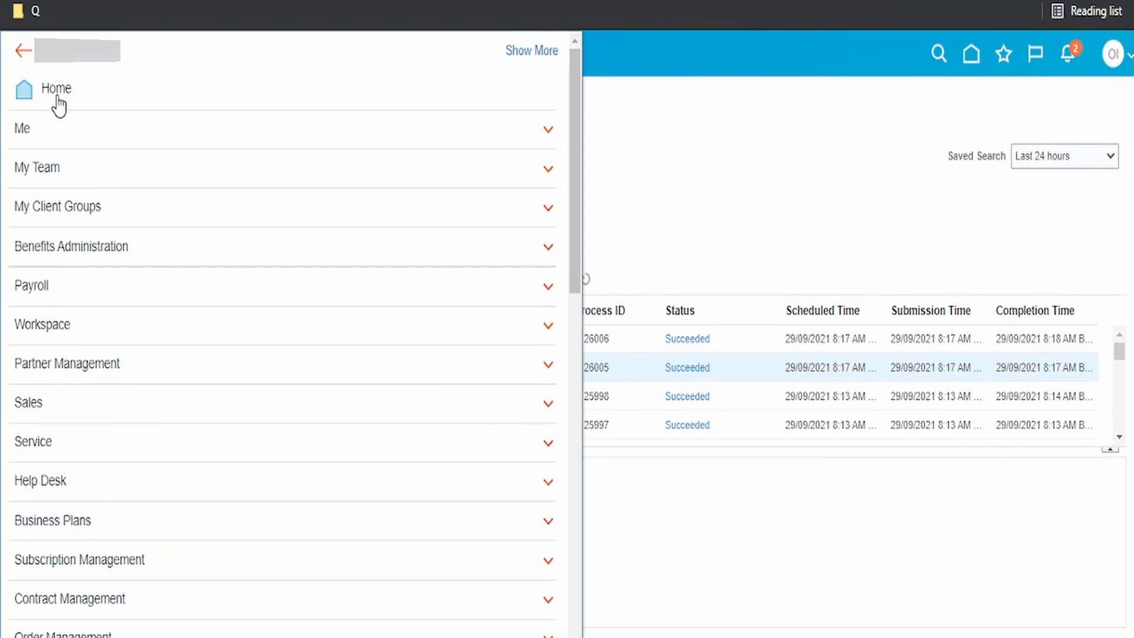
scroll(114, 418, "down", 5)
scroll(94, 466, "down", 2)
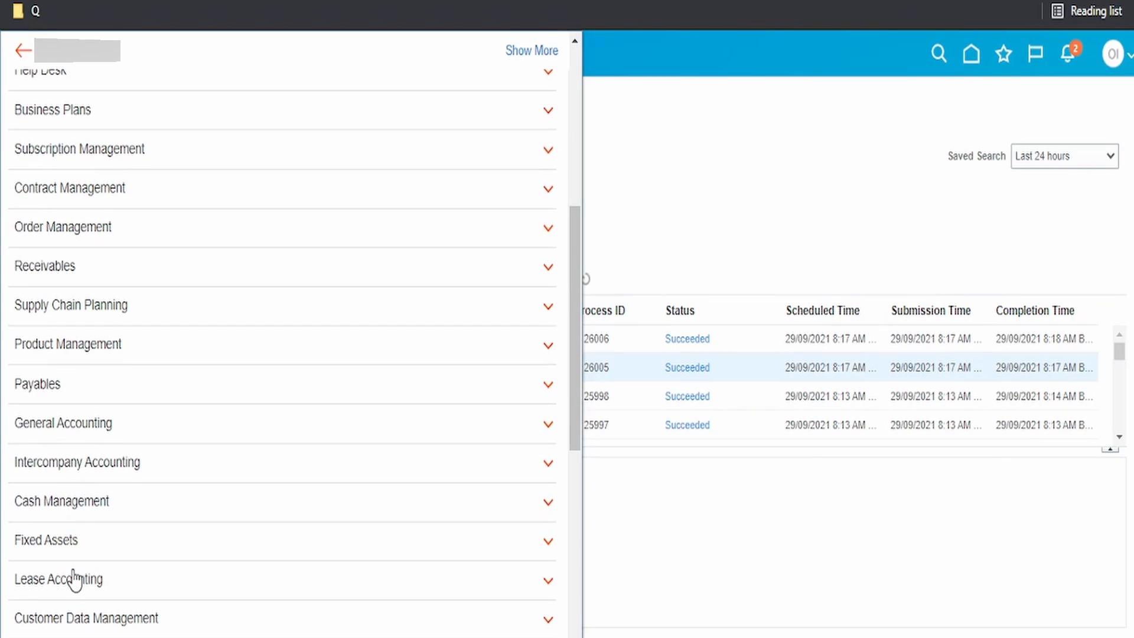
scroll(82, 385, "down", 6)
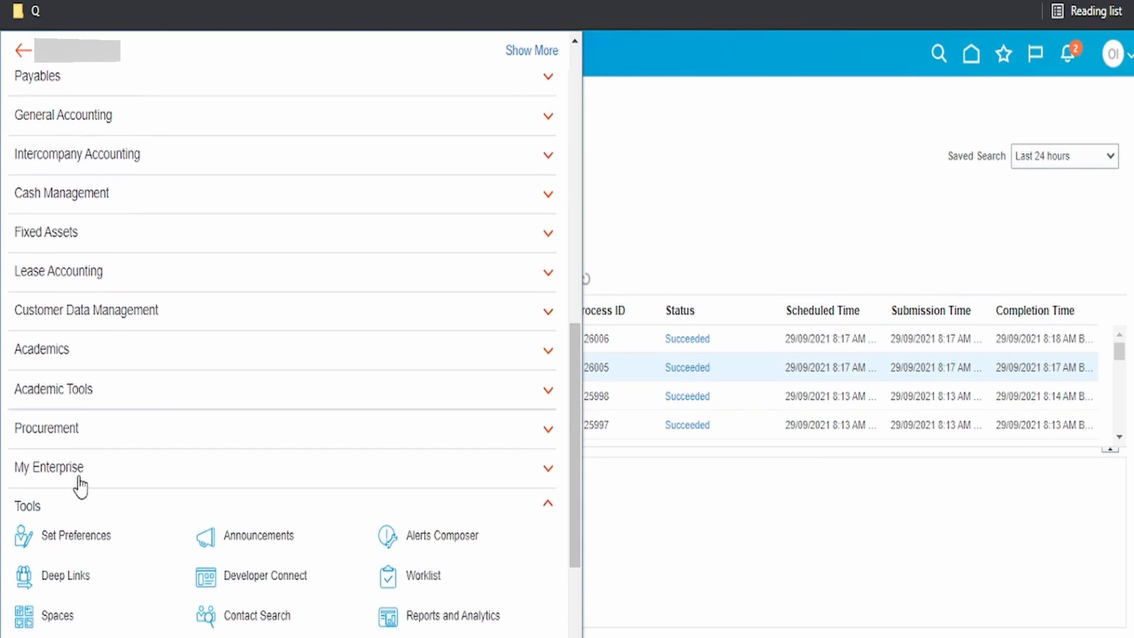
left_click(83, 425)
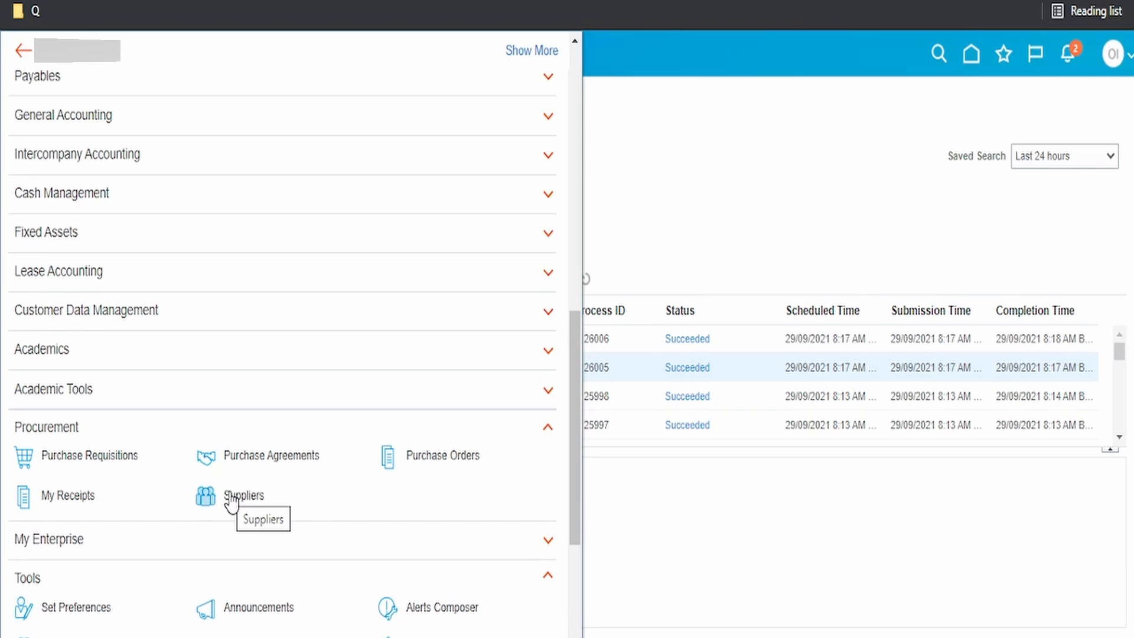
left_click(238, 497)
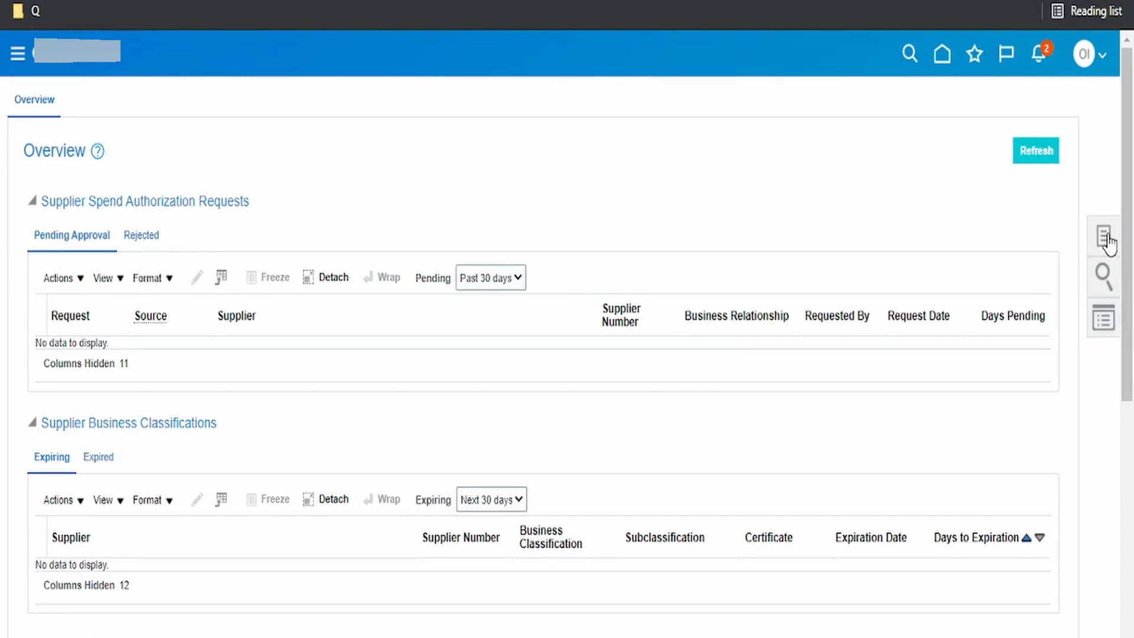
left_click(1105, 237)
left_click(968, 104)
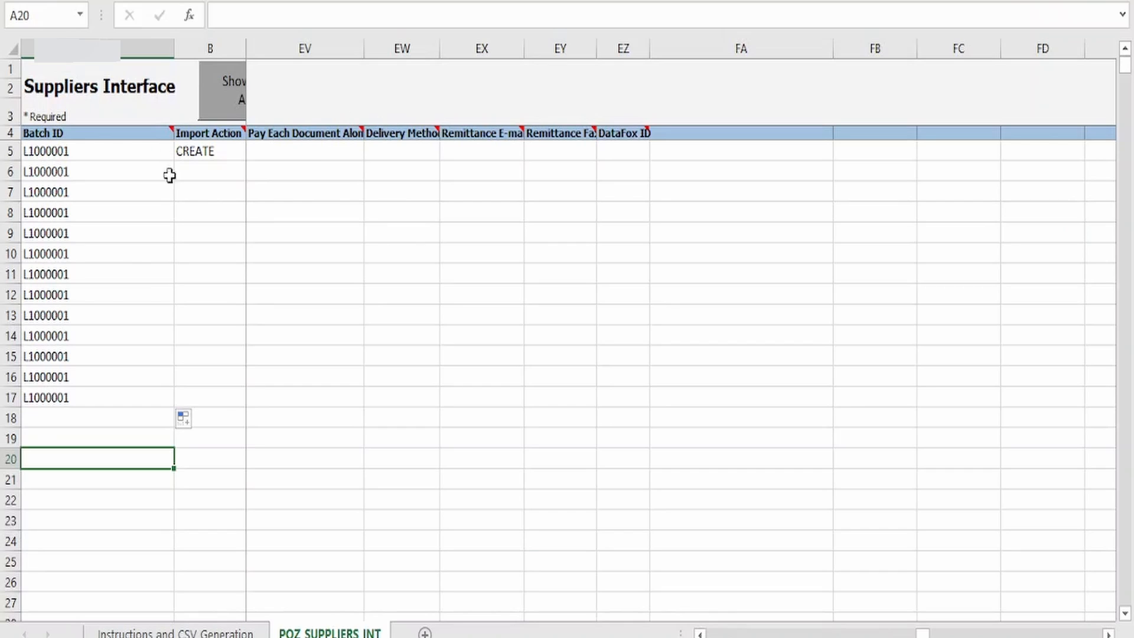
Copy the supplier name Learn_Supplier1 from the Excel template, search for it in Manage Suppliers and open that supplier
left_click_drag(921, 633, 603, 585)
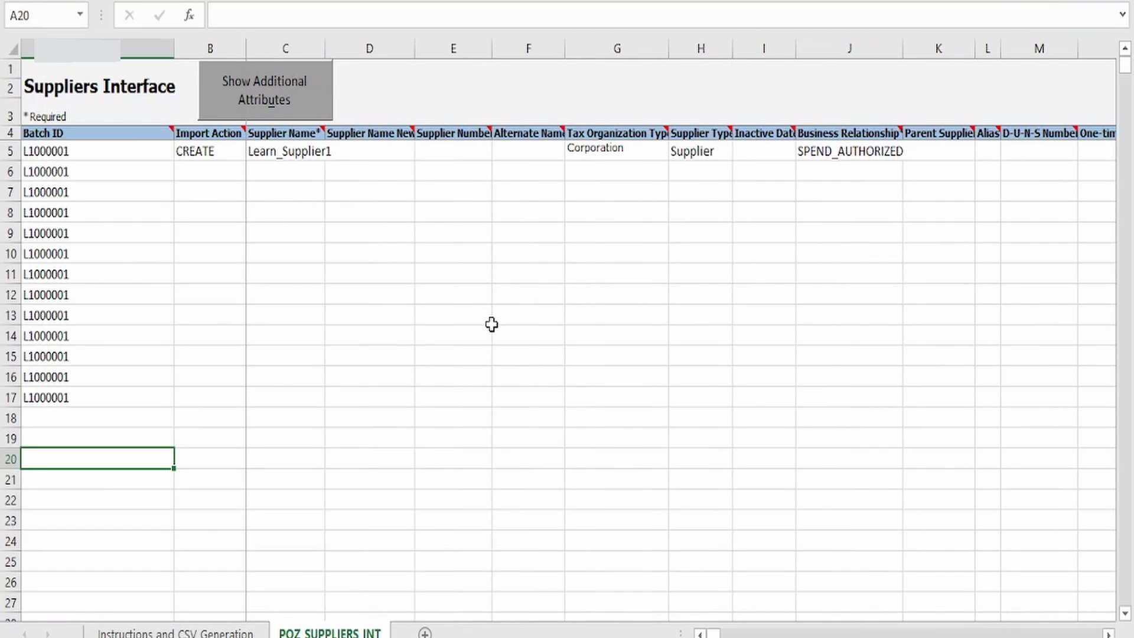
left_click(299, 149)
left_click_drag(303, 7, 162, 12)
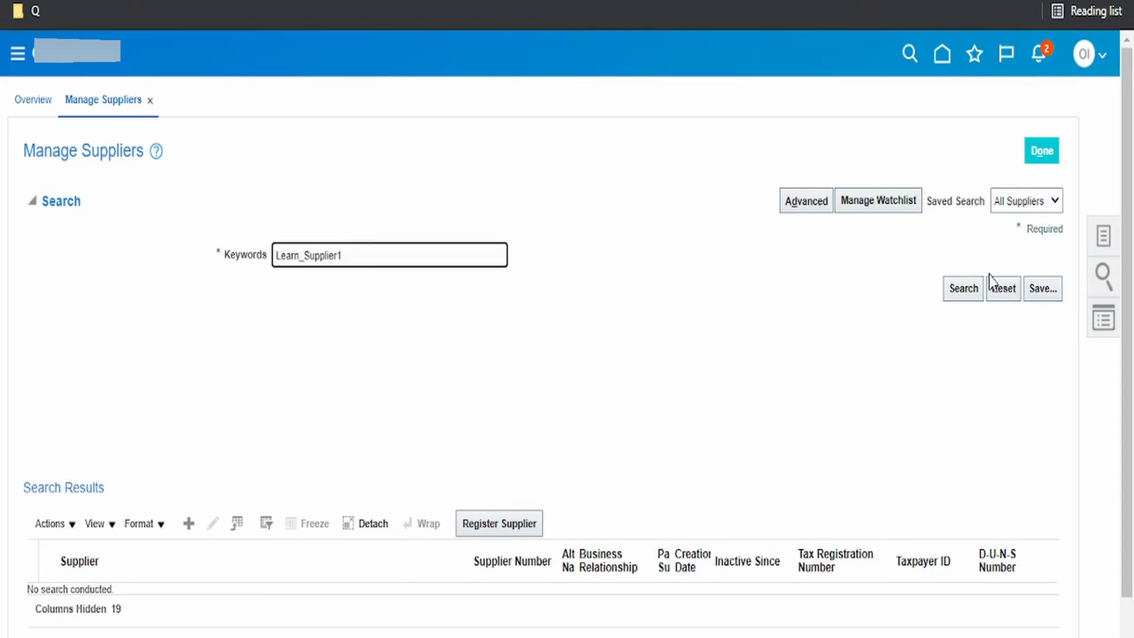
left_click(963, 289)
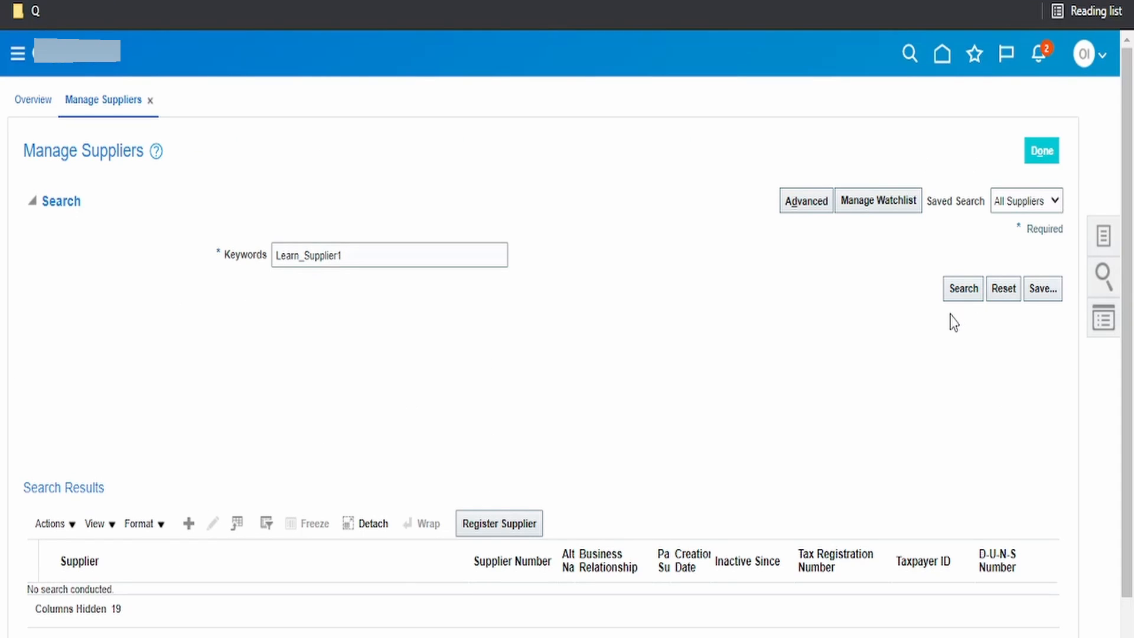
scroll(295, 478, "down", 1)
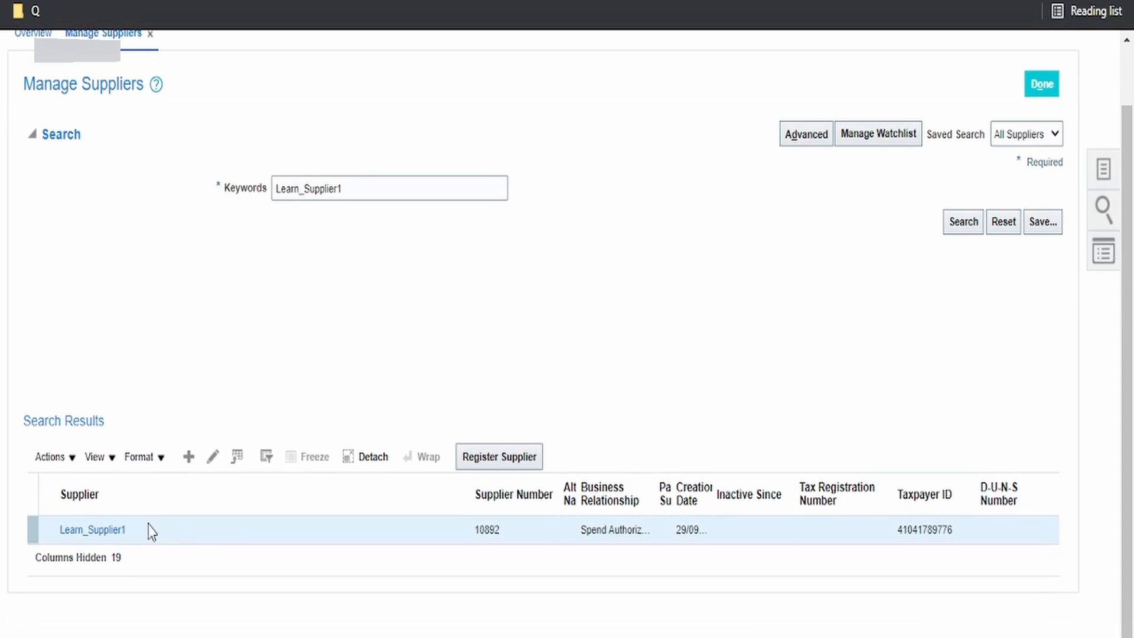
left_click(91, 531)
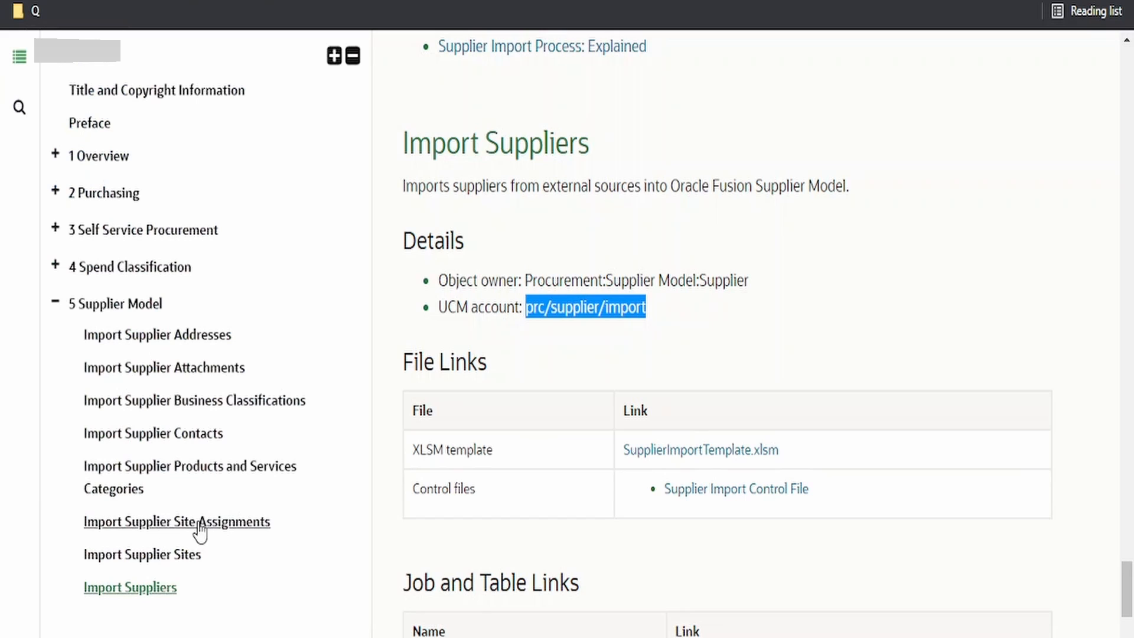
Switch to the Oracle import documentation and review the Import Supplier Addresses topic under Supplier Model
left_click(184, 354)
left_click(180, 337)
scroll(650, 471, "down", 3)
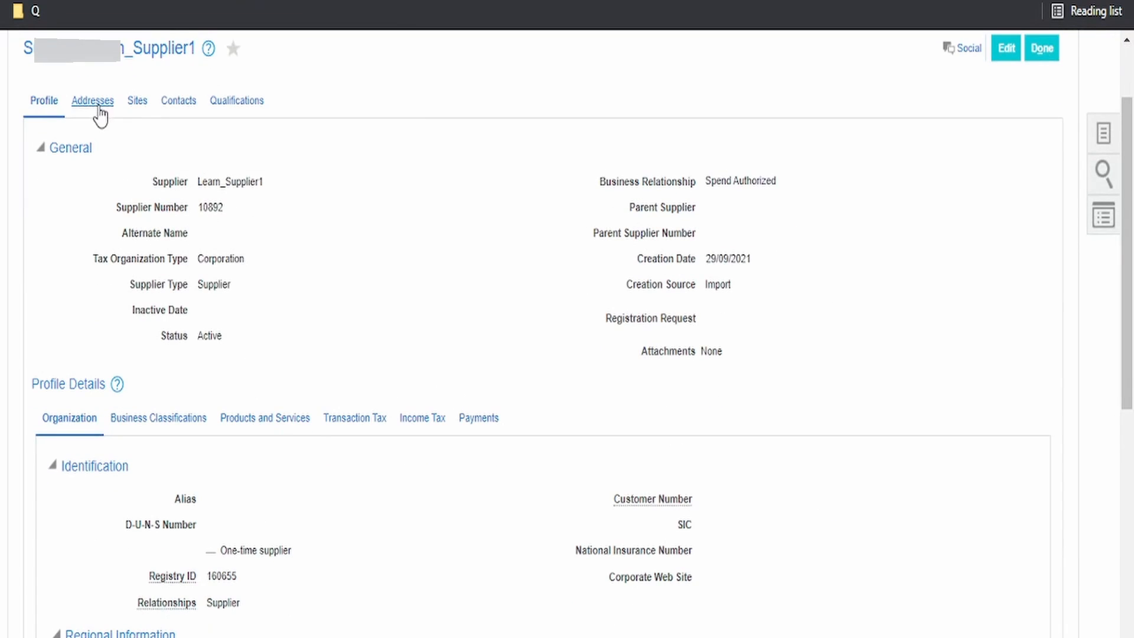
Return to the Learn_Supplier1 record and examine its addresses, sites, contacts and profile details
left_click(99, 107)
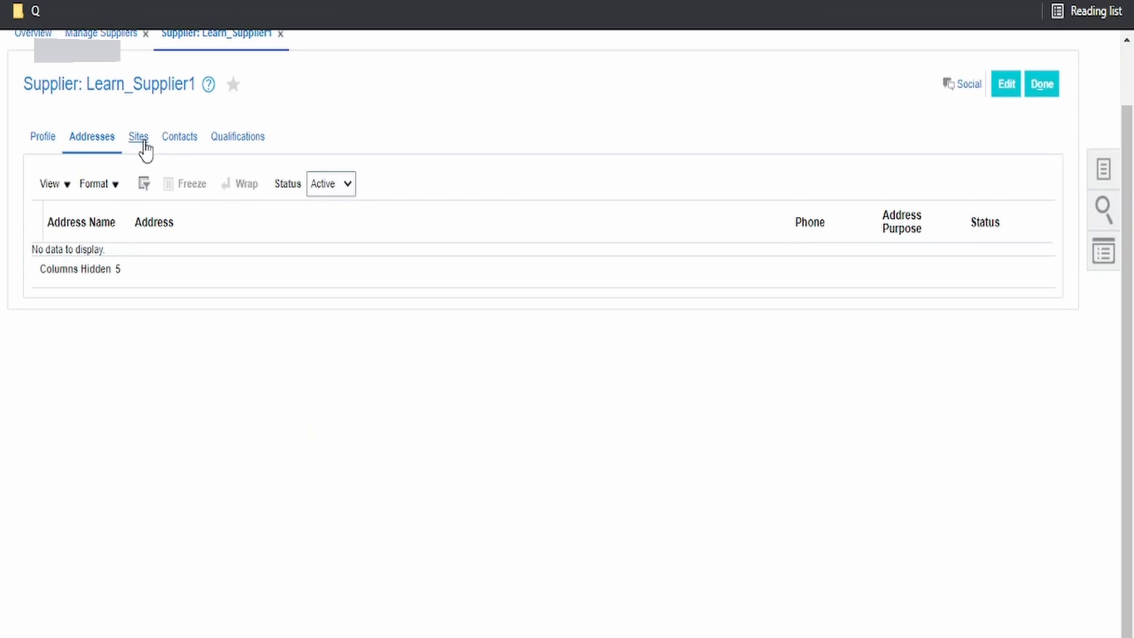
left_click(177, 138)
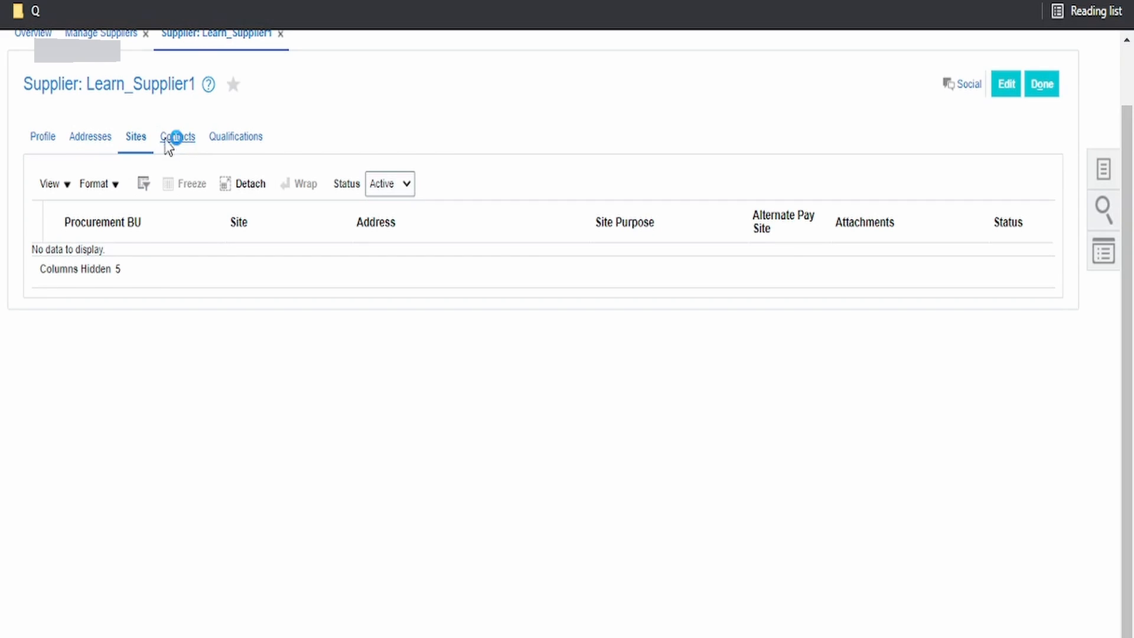
left_click(44, 137)
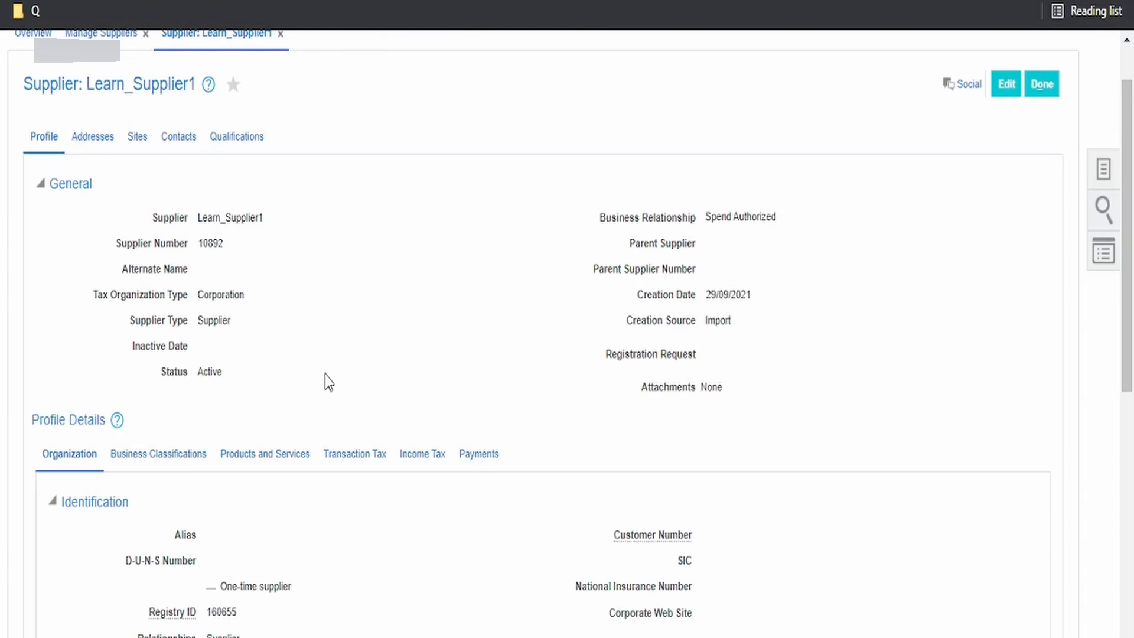
scroll(328, 382, "down", 7)
scroll(327, 382, "up", 8)
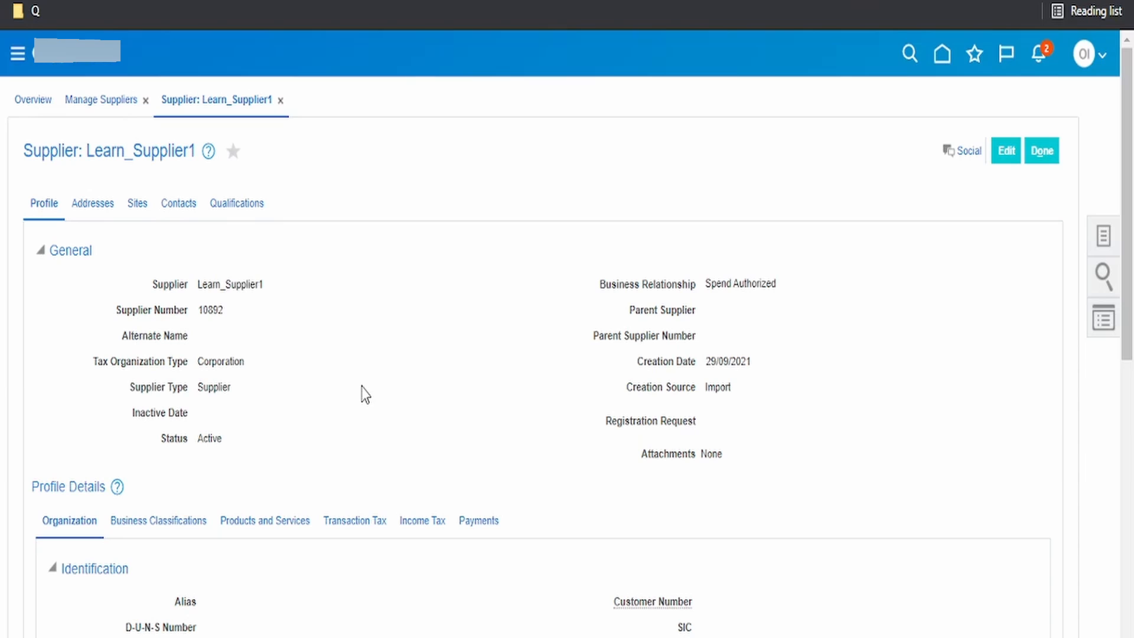